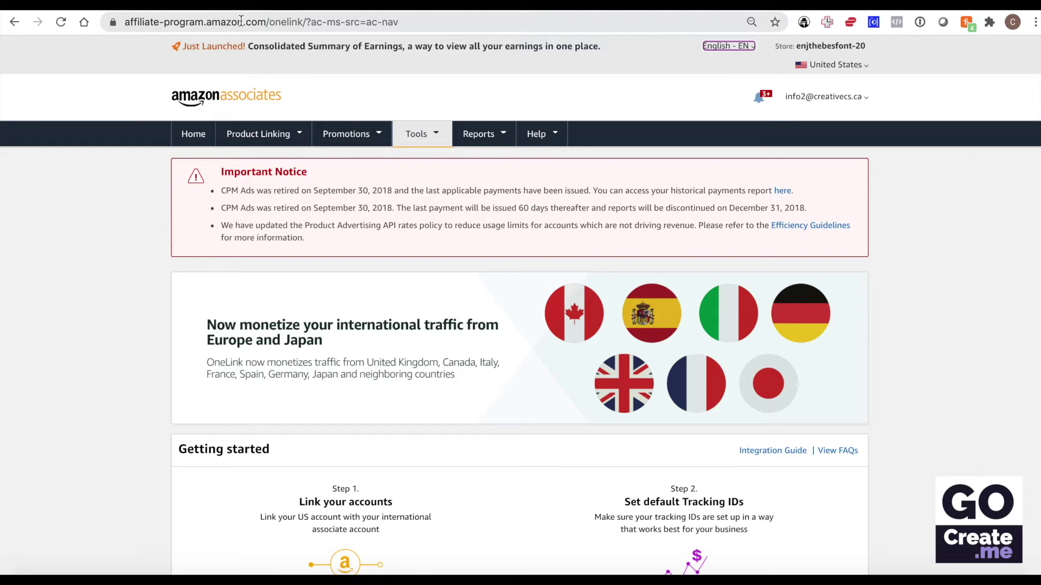
{"action": "left_click", "coordinate": [845, 64]}
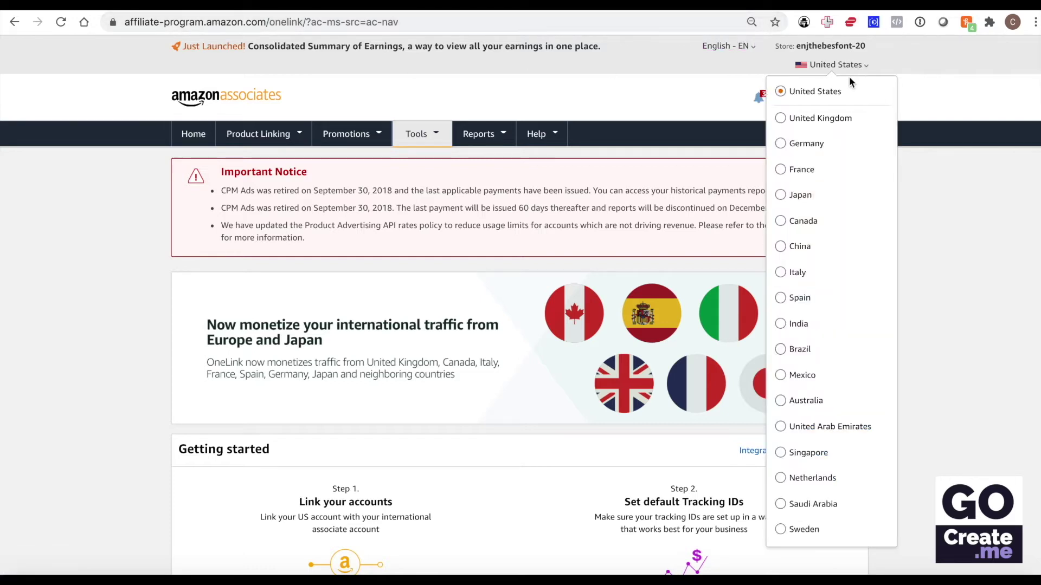
{"action": "left_click", "coordinate": [957, 307]}
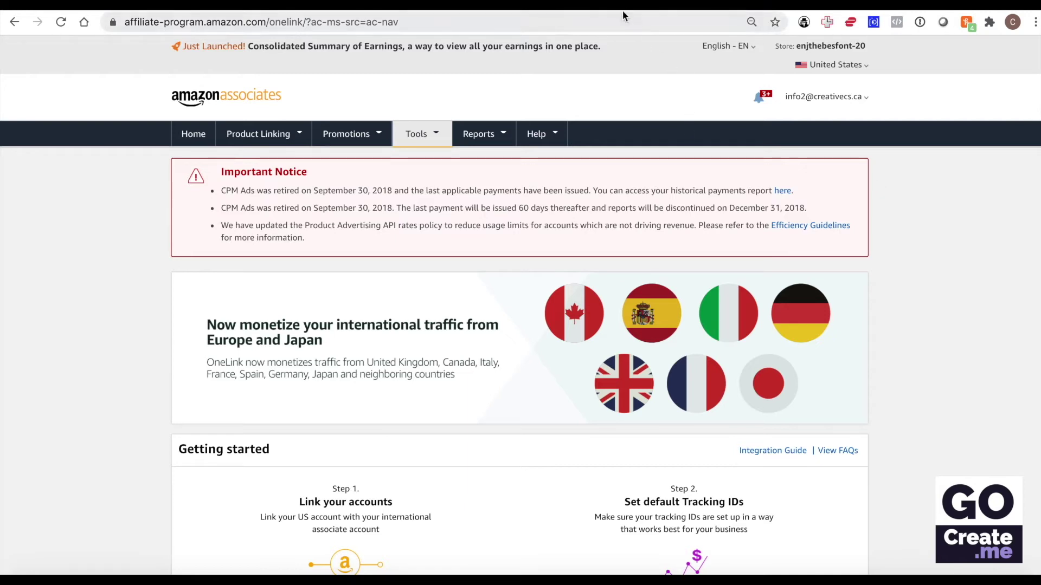
{"action": "left_click", "coordinate": [844, 66]}
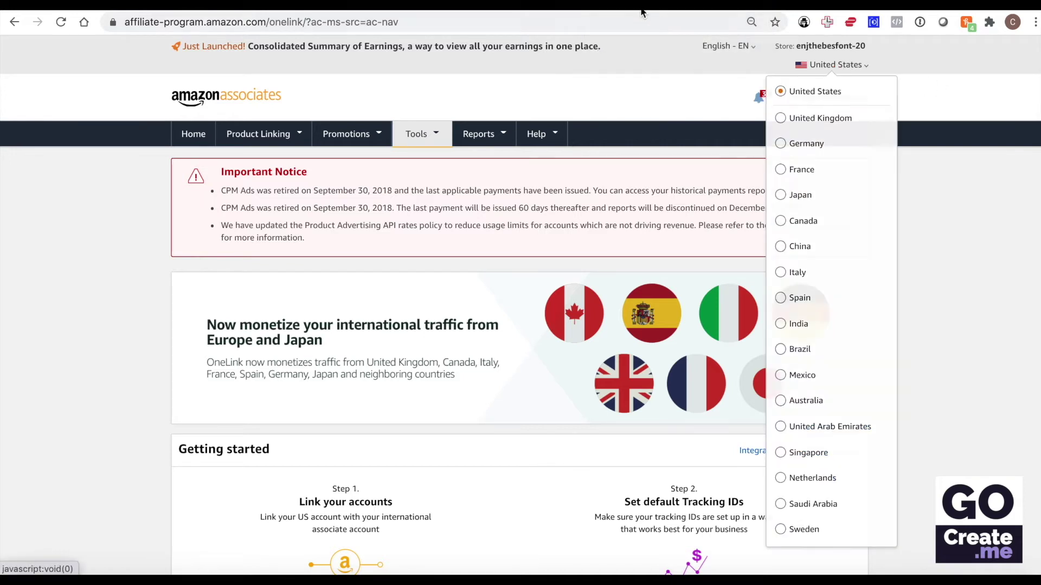
{"action": "left_click", "coordinate": [801, 220]}
{"action": "left_click", "coordinate": [710, 48]}
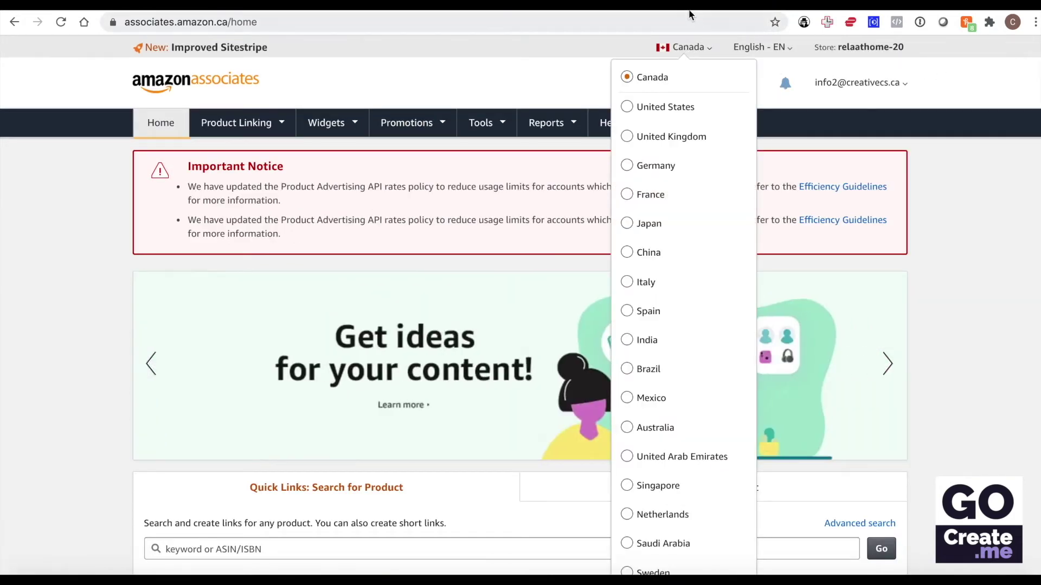
{"action": "left_click", "coordinate": [671, 137]}
{"action": "left_click", "coordinate": [747, 49]}
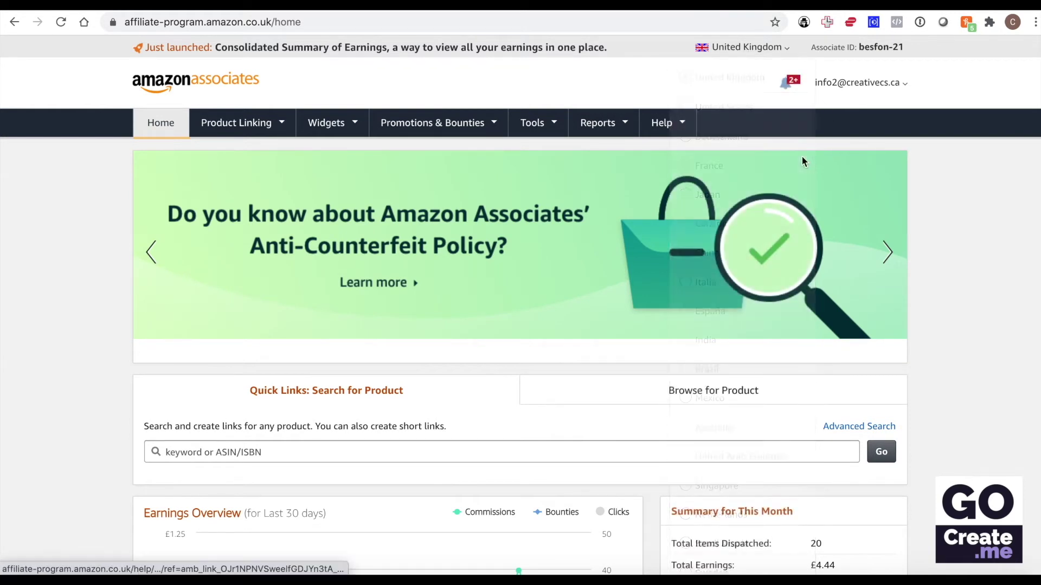
{"action": "left_click", "coordinate": [744, 49]}
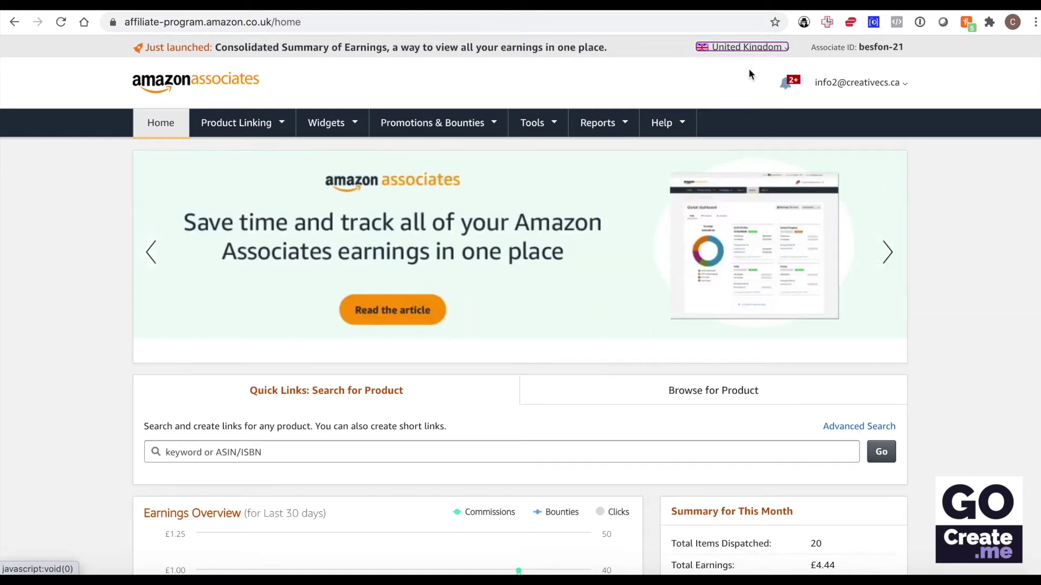
{"action": "left_click", "coordinate": [541, 125]}
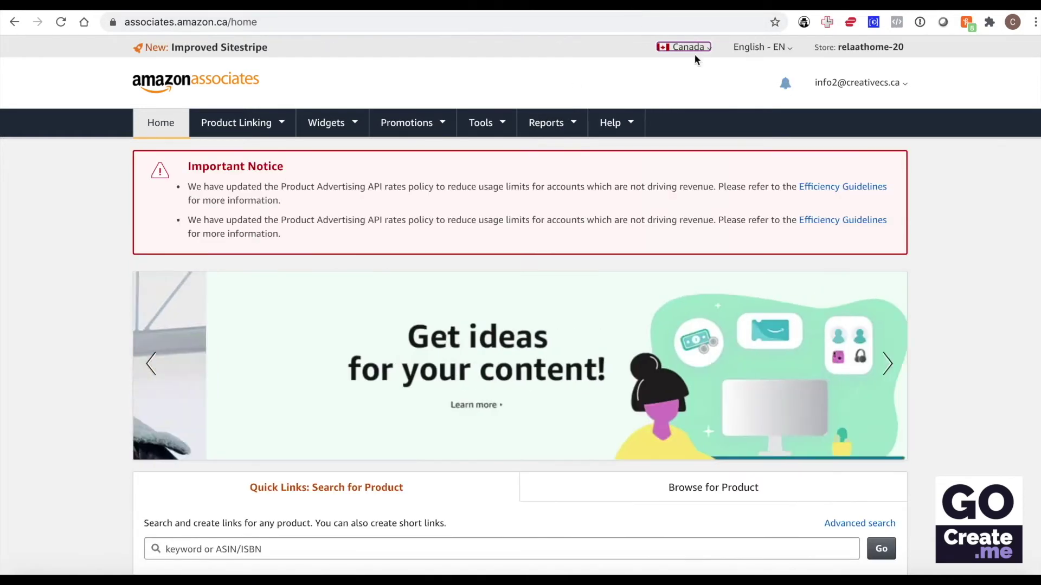
{"action": "mouse_move", "coordinate": [467, 121]}
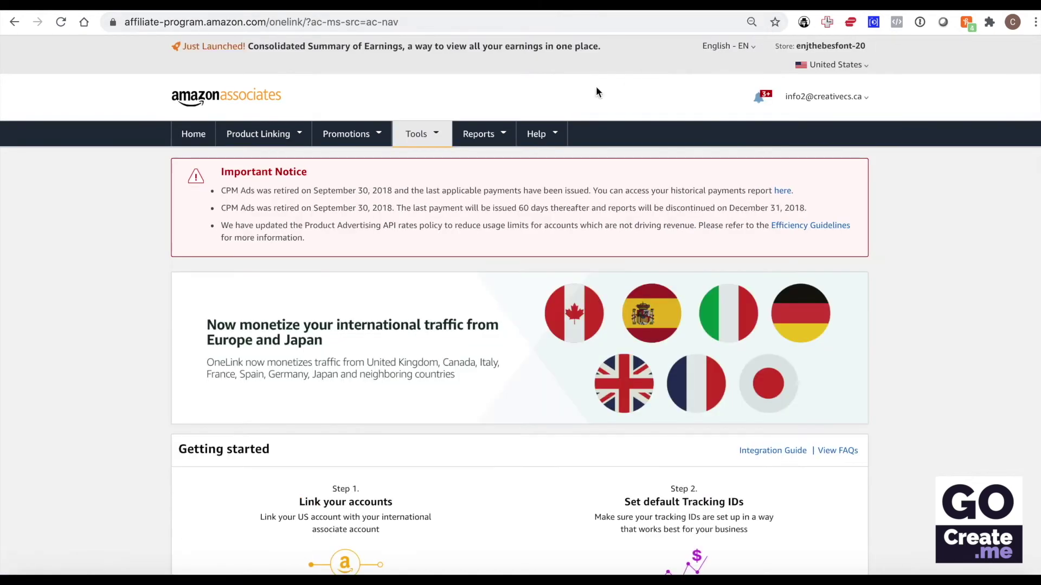
Step: Scroll down the OneLink page to Step 1, Link your accounts
{"action": "mouse_move", "coordinate": [815, 66]}
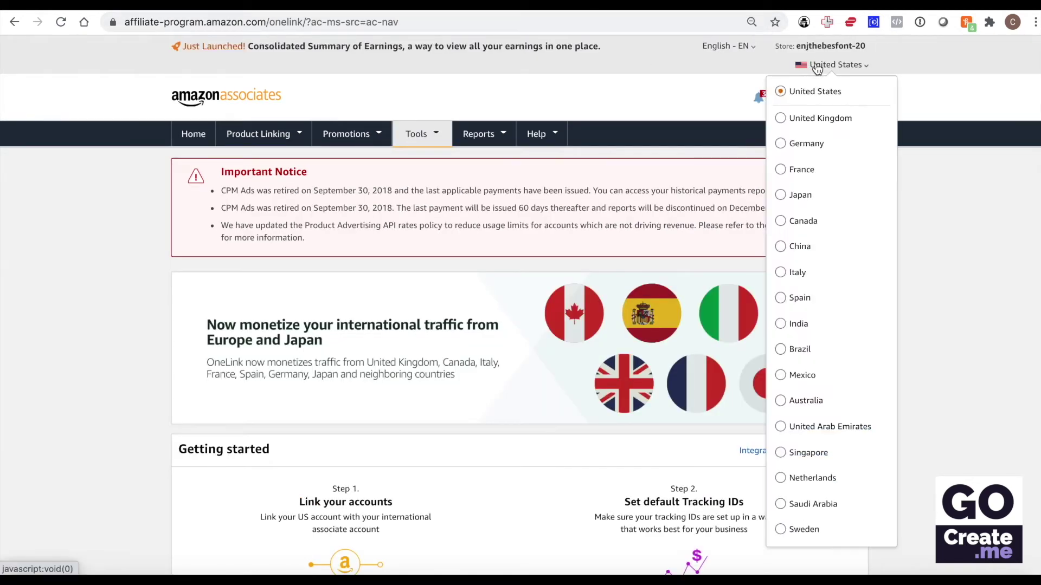
{"action": "mouse_move", "coordinate": [418, 133]}
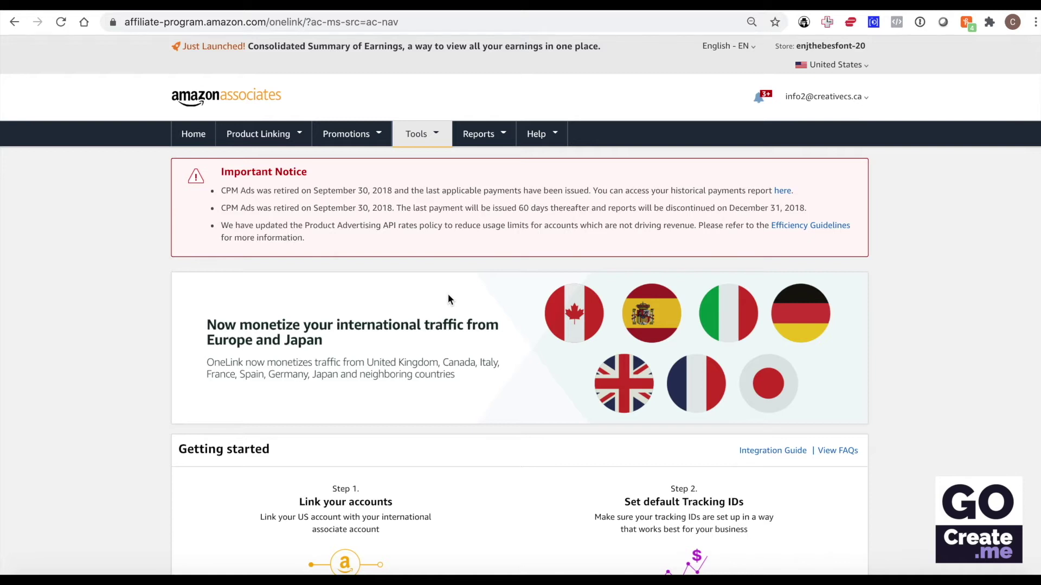
{"action": "scroll", "coordinate": [324, 443], "scroll_direction": "down", "scroll_amount": 2}
{"action": "scroll", "coordinate": [425, 362], "scroll_direction": "down", "scroll_amount": 1}
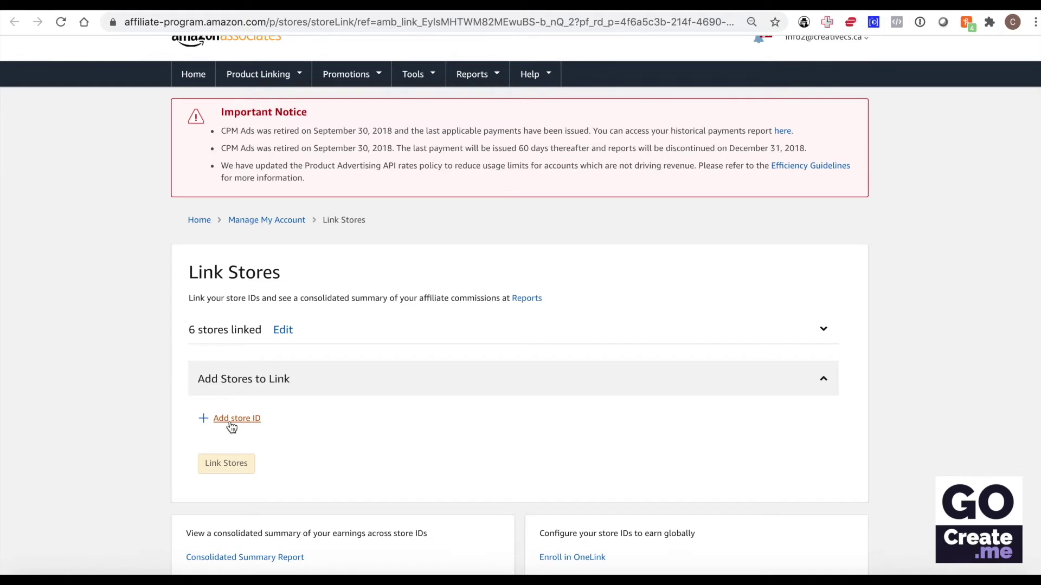
Step: Open the six linked stores for editing and review the Canada, France, Germany, Italy, Spain and UK store IDs
{"action": "scroll", "coordinate": [648, 376], "scroll_direction": "up", "scroll_amount": 1}
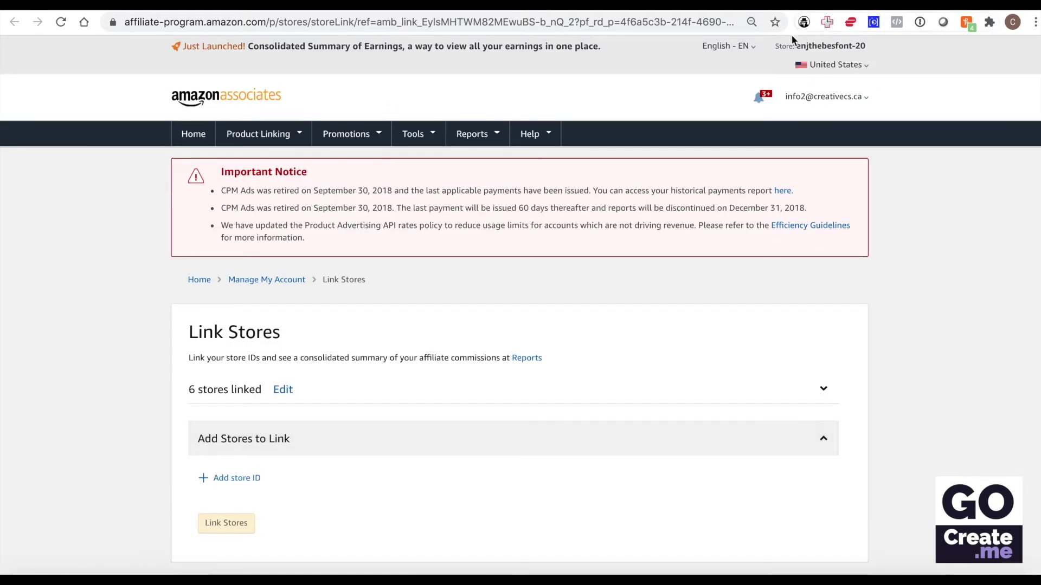
{"action": "left_click_drag", "start_coordinate": [781, 43], "coordinate": [629, 10]}
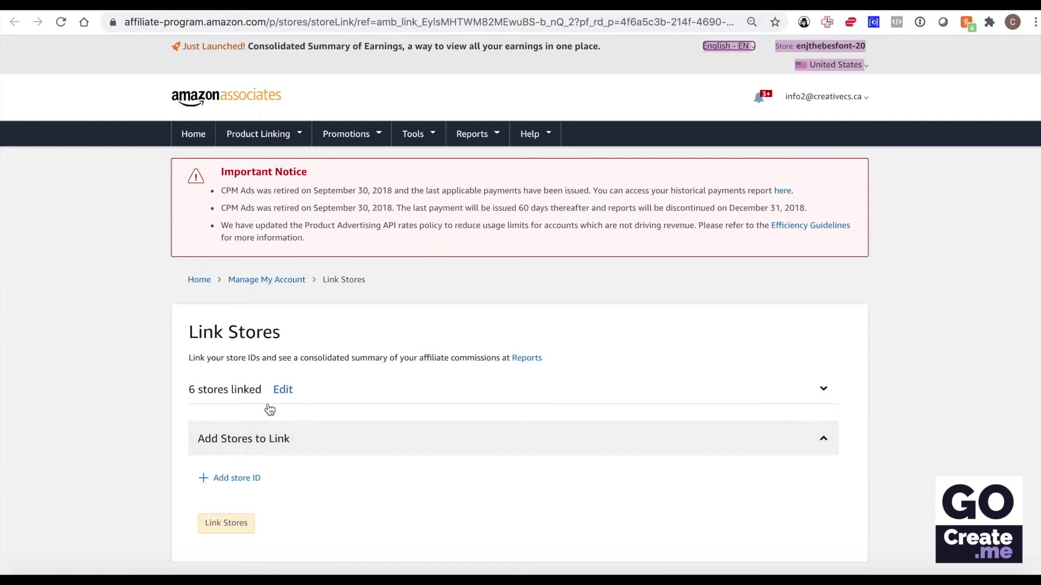
{"action": "left_click", "coordinate": [268, 439]}
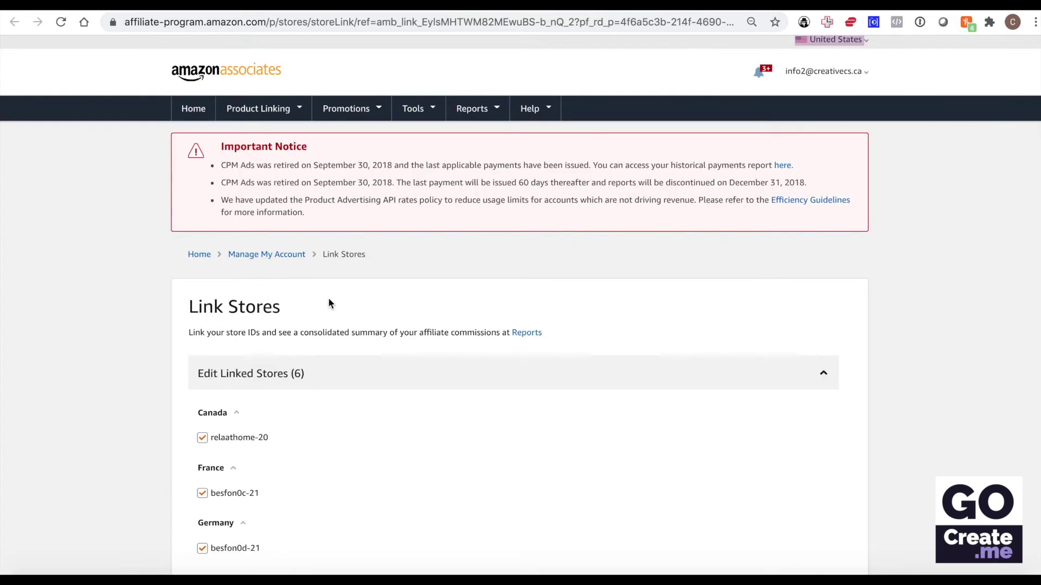
{"action": "scroll", "coordinate": [327, 431], "scroll_direction": "down", "scroll_amount": 5}
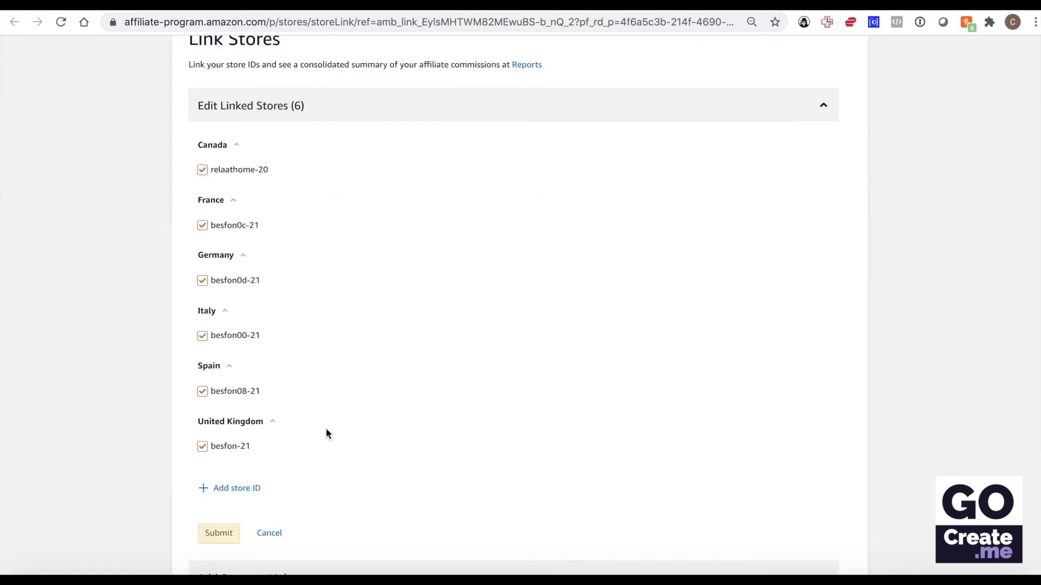
Step: Add an empty store ID entry, discard it, and return to the OneLink page
{"action": "left_click", "coordinate": [243, 494]}
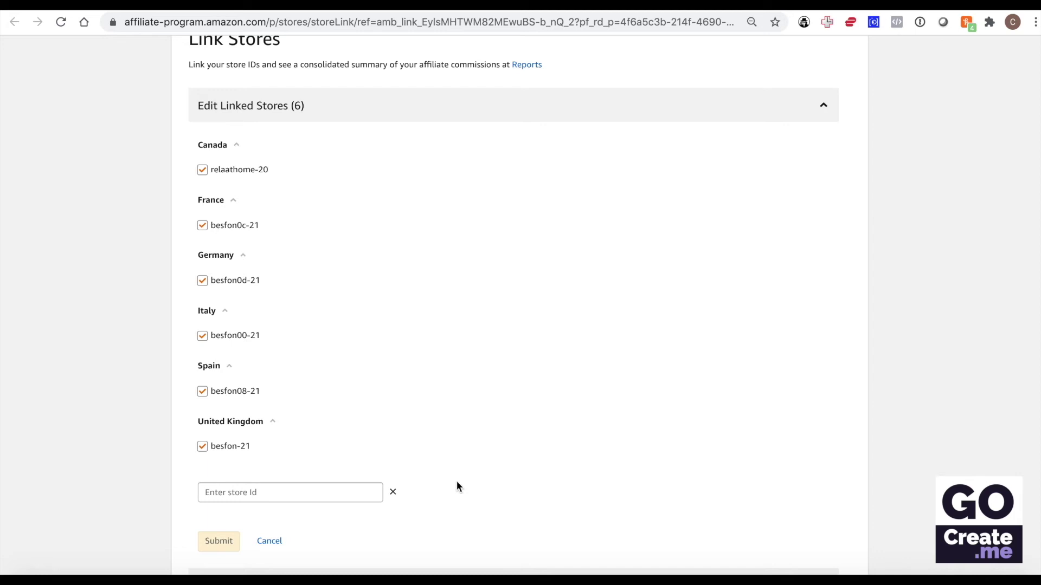
{"action": "scroll", "coordinate": [422, 477], "scroll_direction": "down", "scroll_amount": 1}
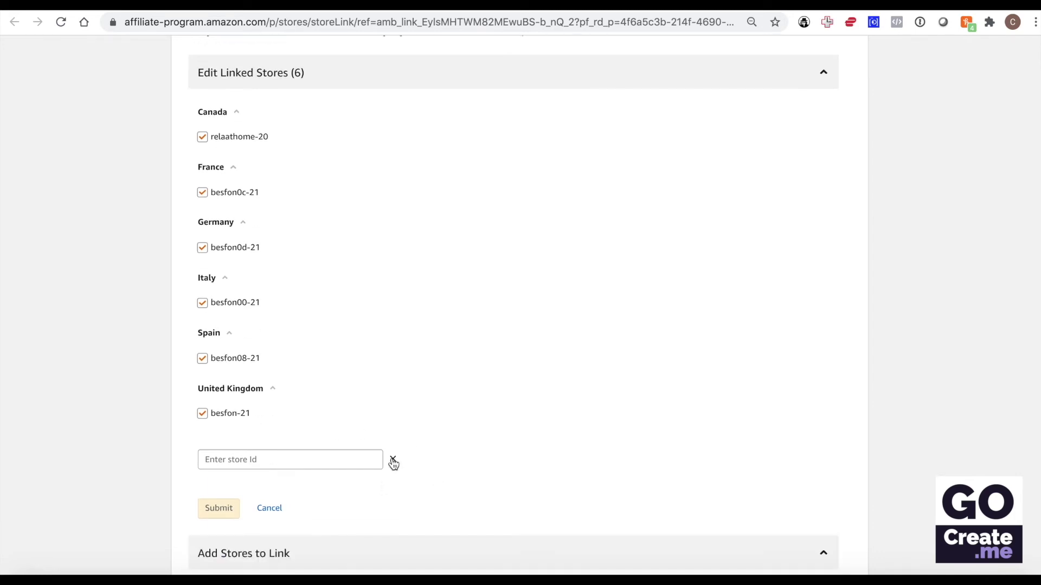
{"action": "left_click", "coordinate": [393, 461]}
{"action": "scroll", "coordinate": [415, 434], "scroll_direction": "down", "scroll_amount": 4}
{"action": "scroll", "coordinate": [336, 418], "scroll_direction": "up", "scroll_amount": 10}
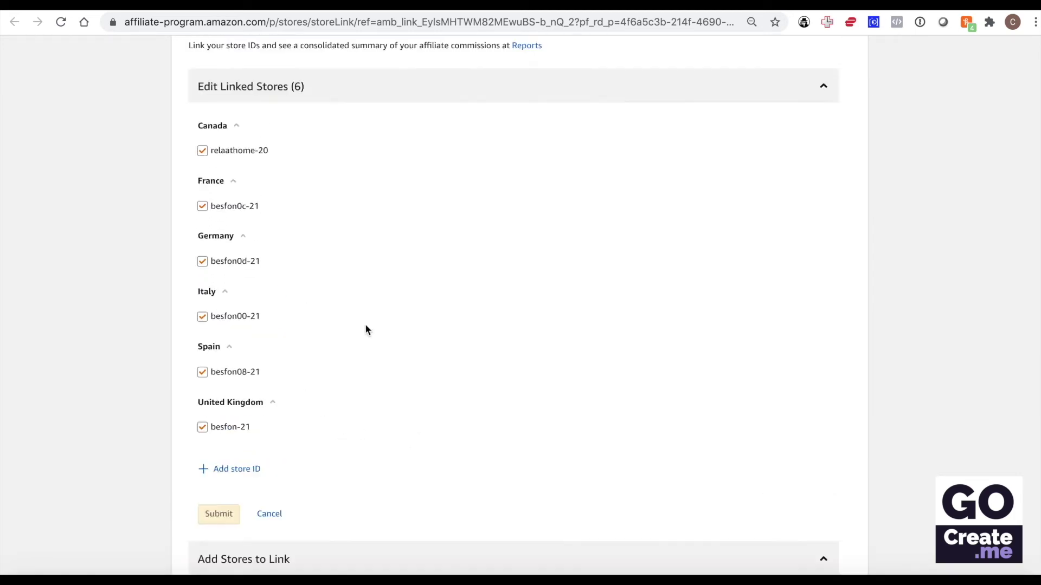
{"action": "left_click", "coordinate": [424, 253]}
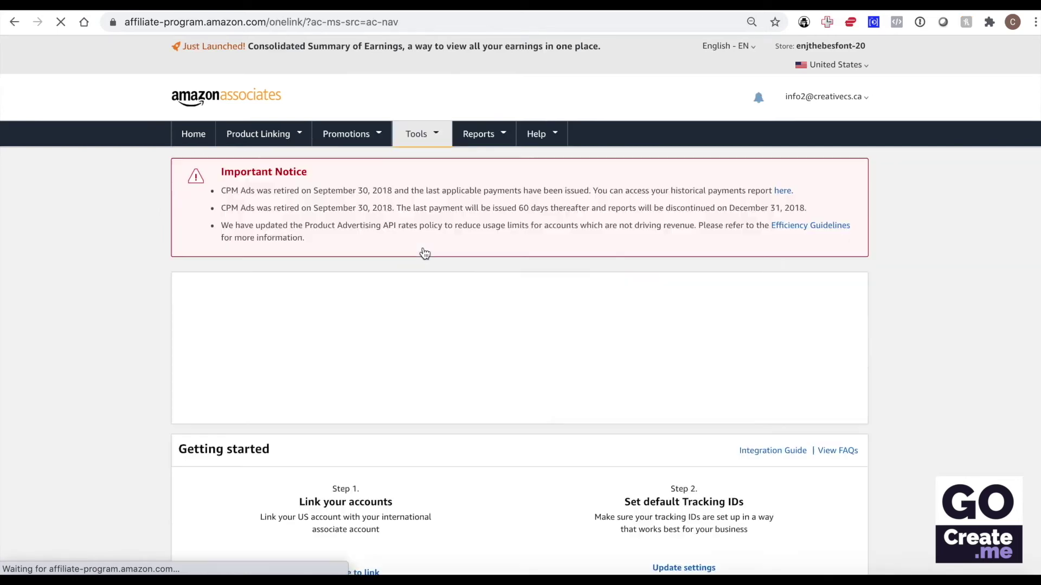
Step: Scroll down the OneLink page to Step 2, Set default Tracking IDs
{"action": "scroll", "coordinate": [418, 344], "scroll_direction": "down", "scroll_amount": 3}
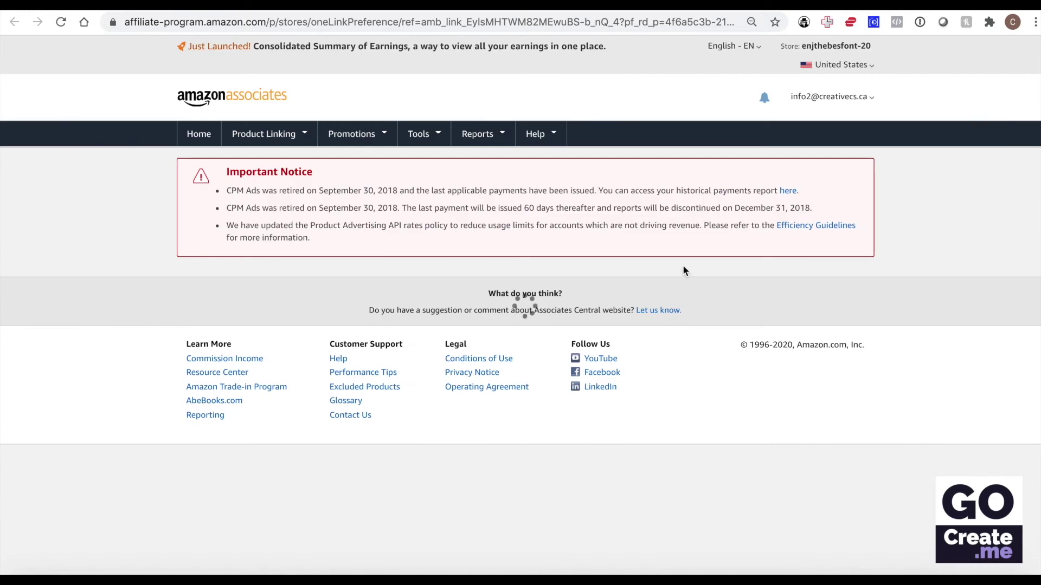
{"action": "scroll", "coordinate": [685, 276], "scroll_direction": "down", "scroll_amount": 2}
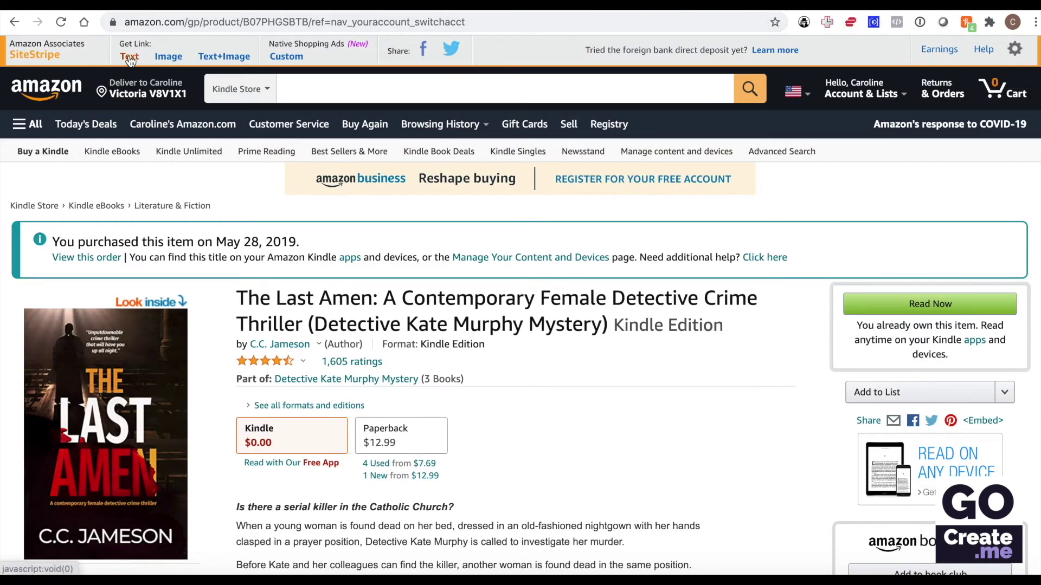
Step: Create a SiteStripe text link for The Last Amen and list the available tracking IDs
{"action": "left_click", "coordinate": [130, 58]}
{"action": "left_click", "coordinate": [233, 116]}
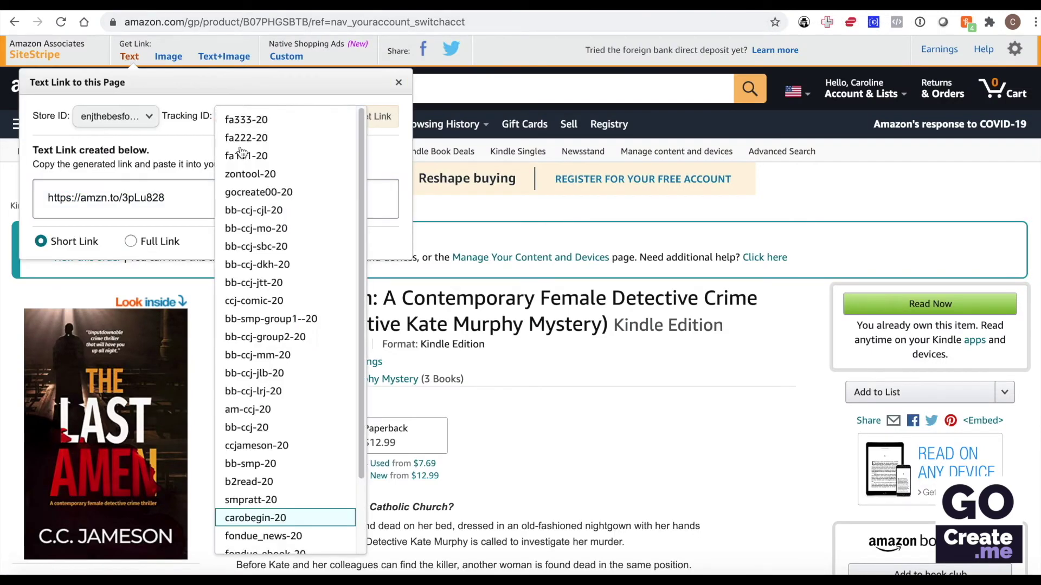
{"action": "scroll", "coordinate": [271, 244], "scroll_direction": "down", "scroll_amount": 2}
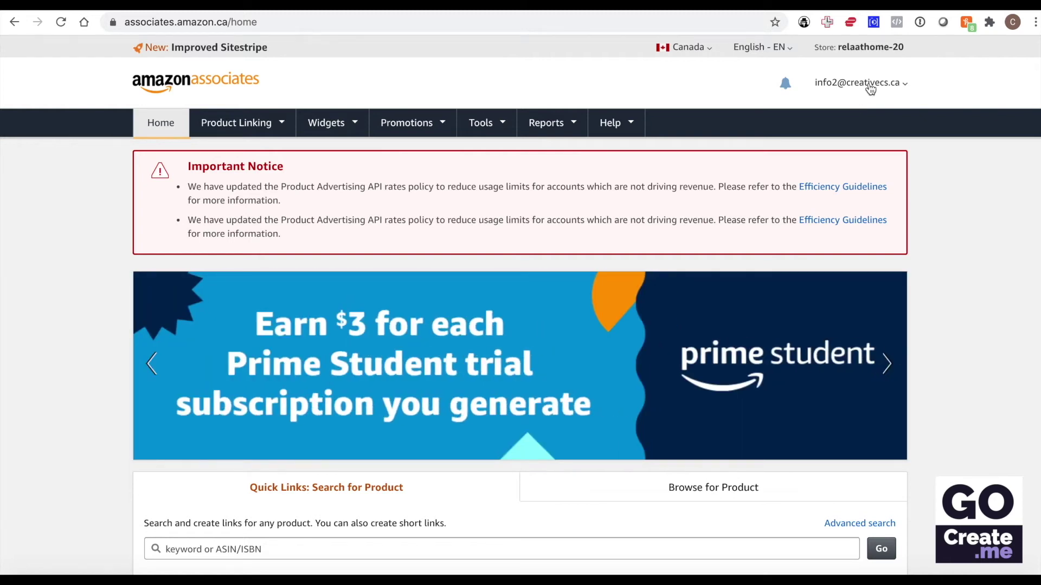
Step: Go to Manage Your Tracking IDs from the Canada account menu and scroll through the list
{"action": "left_click", "coordinate": [872, 84]}
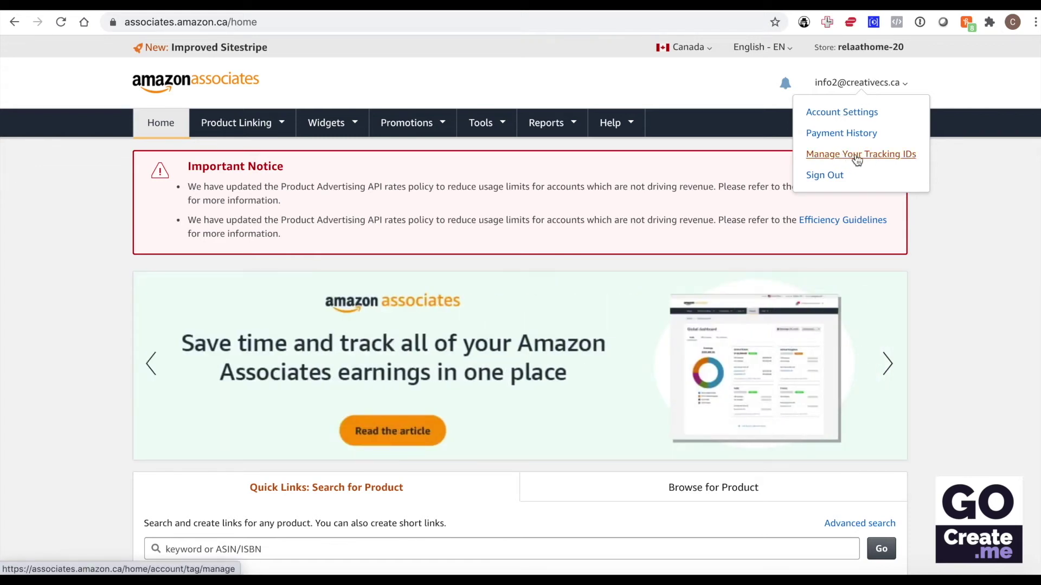
{"action": "left_click", "coordinate": [873, 155]}
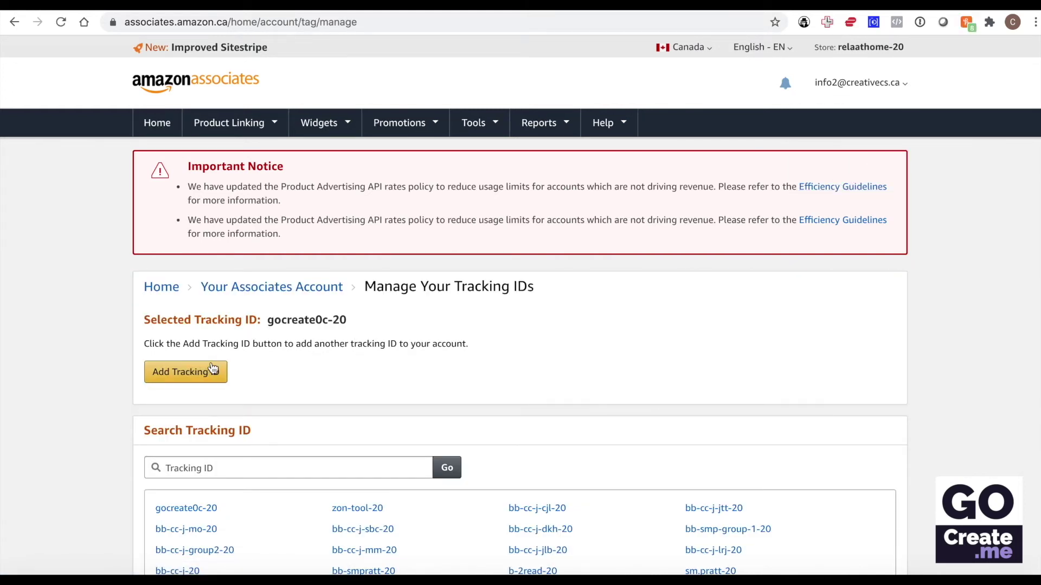
{"action": "scroll", "coordinate": [363, 385], "scroll_direction": "down", "scroll_amount": 2}
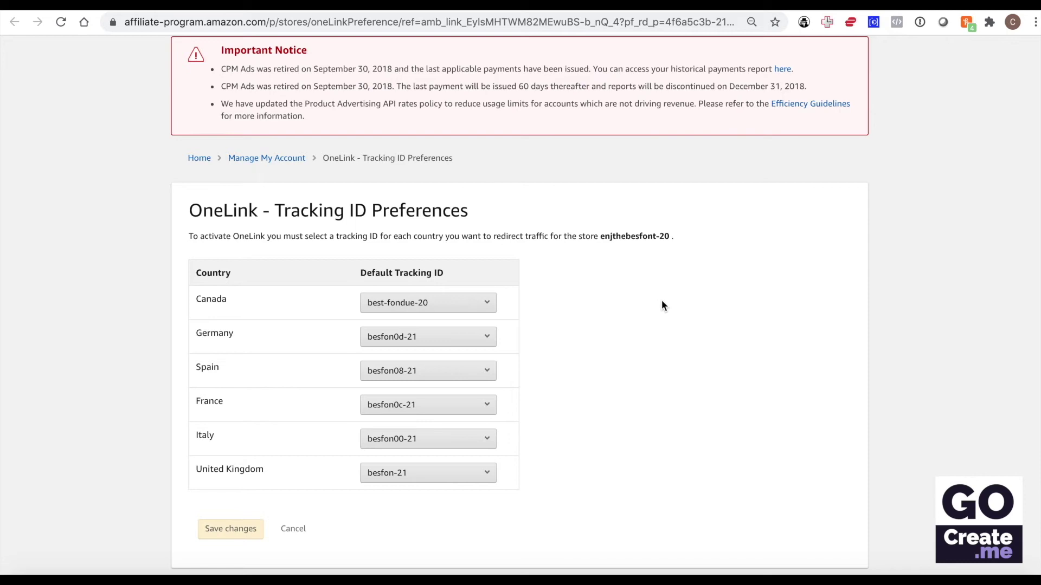
Step: Review each country's default tracking ID, then select the existing WordPress Amazon Book URL
{"action": "scroll", "coordinate": [673, 311], "scroll_direction": "up", "scroll_amount": 3}
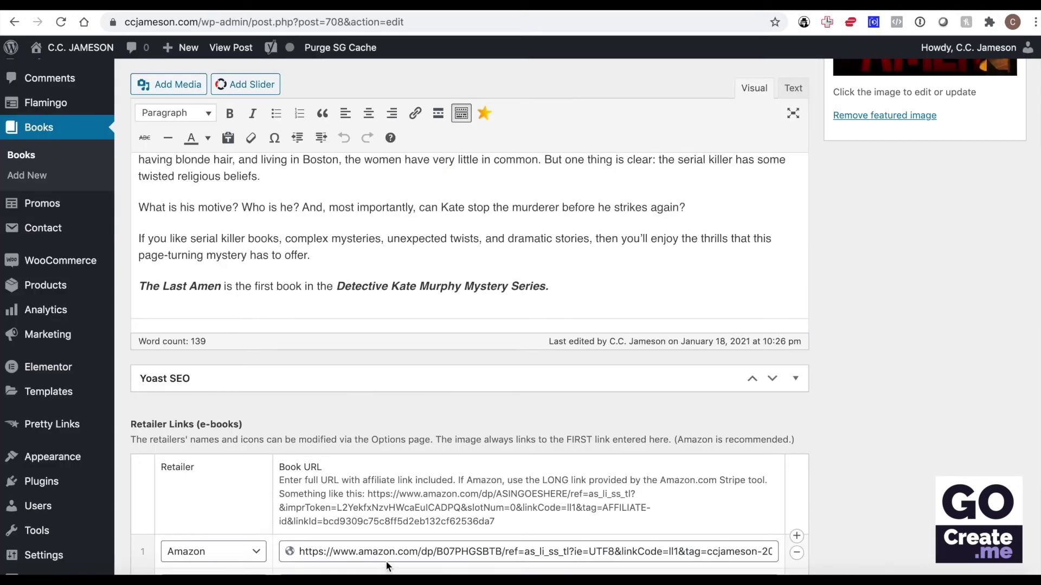
{"action": "triple_click", "coordinate": [382, 552]}
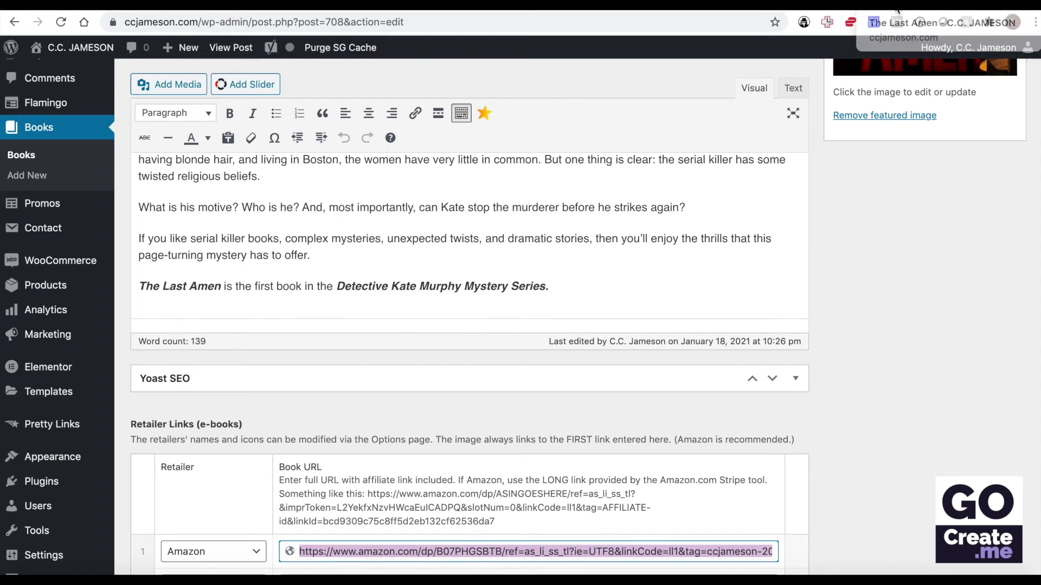
Step: Go to amazon.com and search for 'the last amen'
{"action": "left_click", "coordinate": [922, 5]}
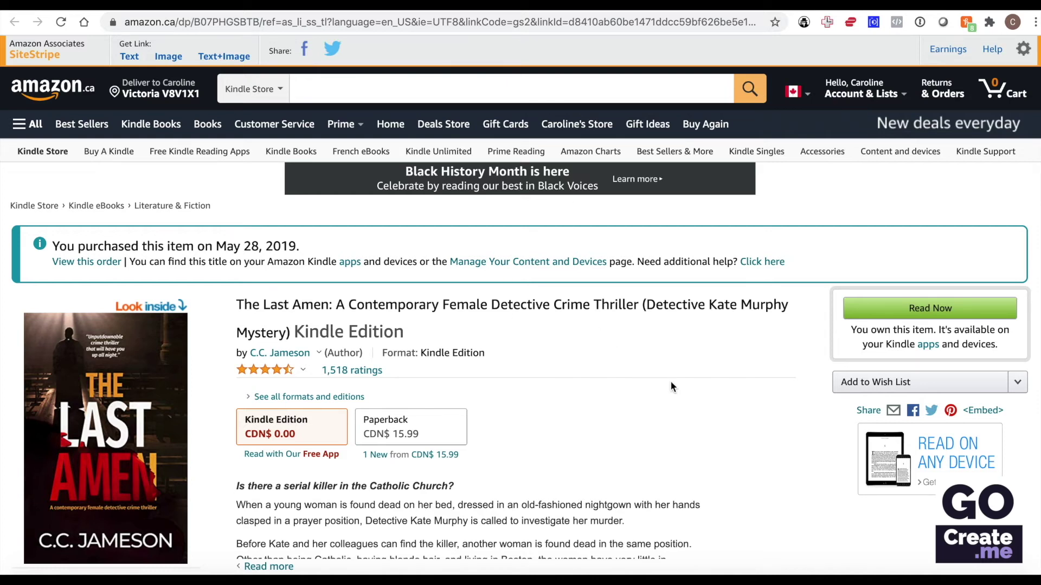
{"action": "left_click", "coordinate": [187, 21]}
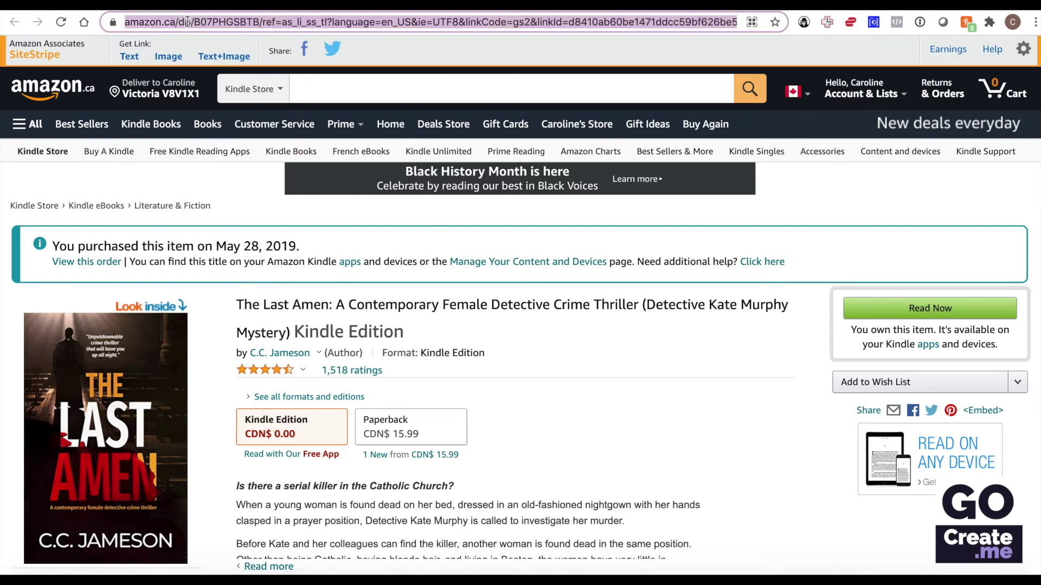
{"action": "type", "text": "amazon.com"}
{"action": "key", "text": "Return"}
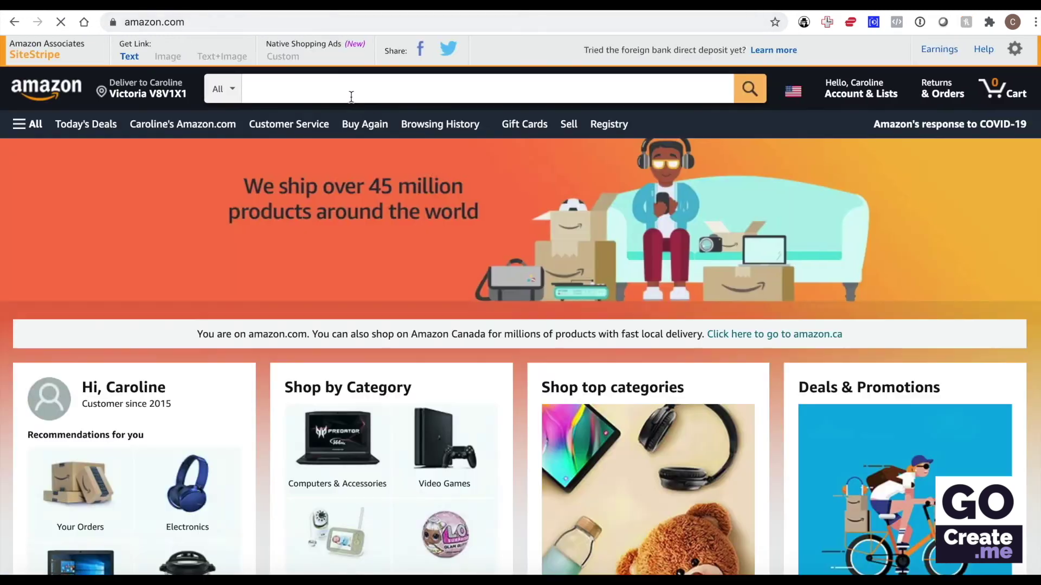
{"action": "type", "text": "the "}
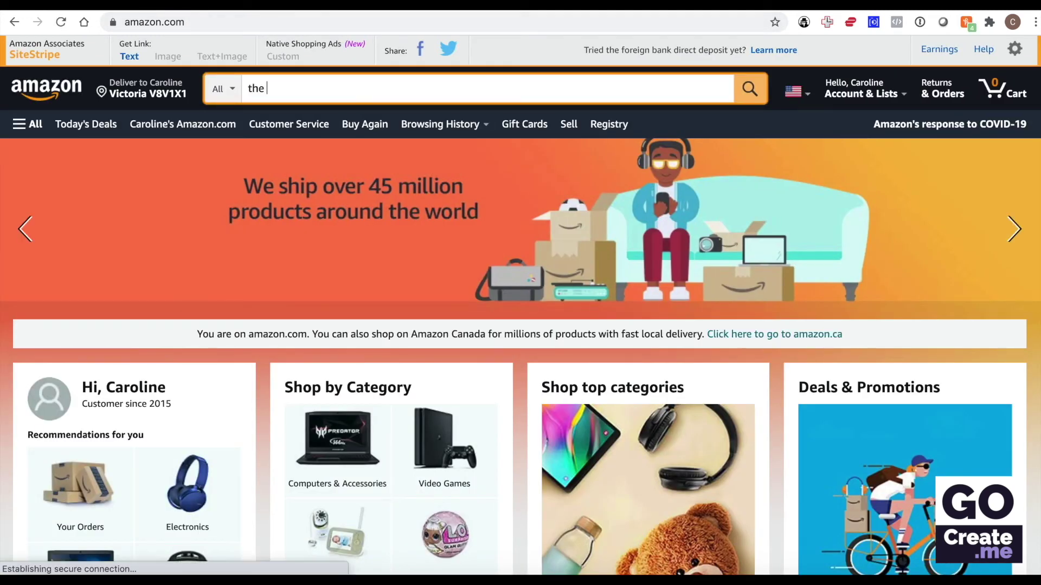
{"action": "type", "text": "last amen"}
{"action": "key", "text": "Return"}
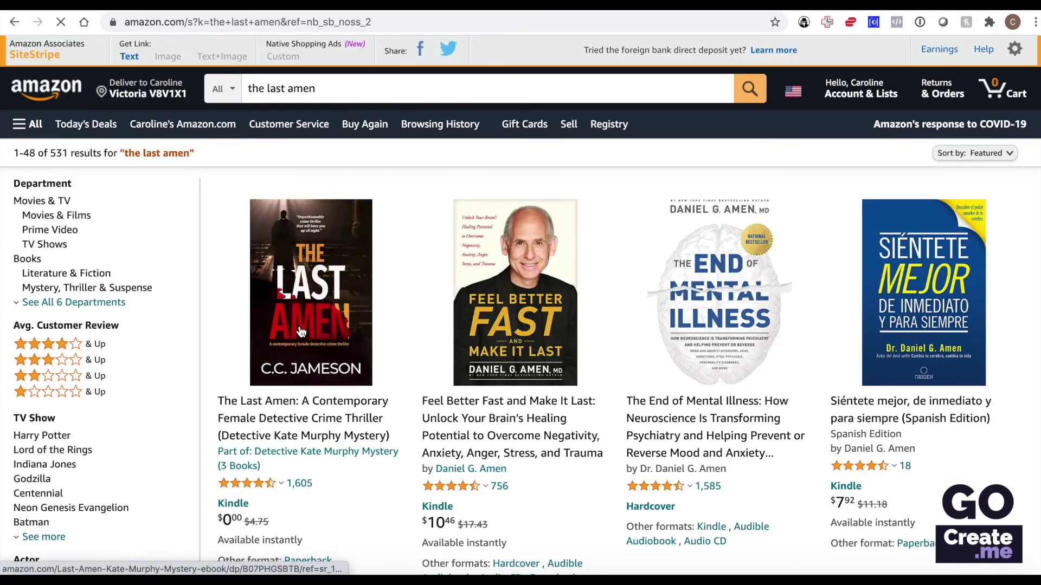
Step: Open The Last Amen Kindle product page and its SiteStripe options
{"action": "left_click", "coordinate": [301, 332]}
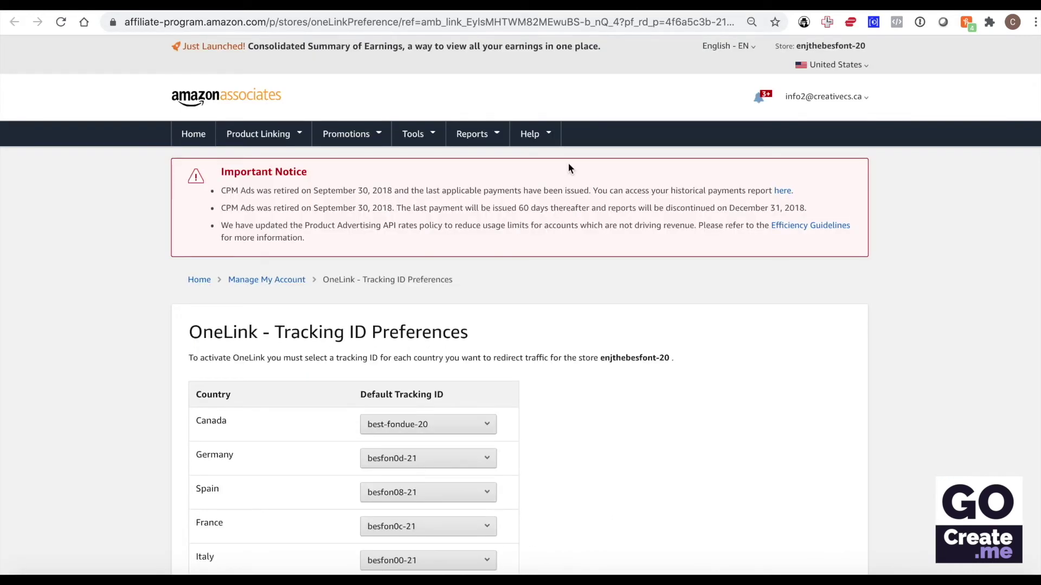
{"action": "mouse_move", "coordinate": [466, 128]}
{"action": "mouse_move", "coordinate": [414, 134]}
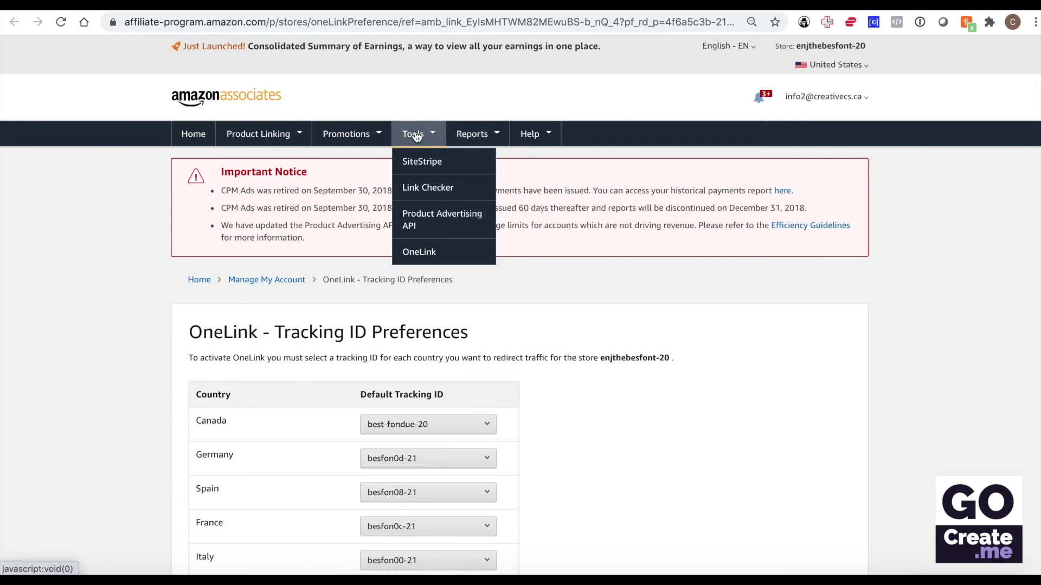
{"action": "left_click", "coordinate": [430, 166]}
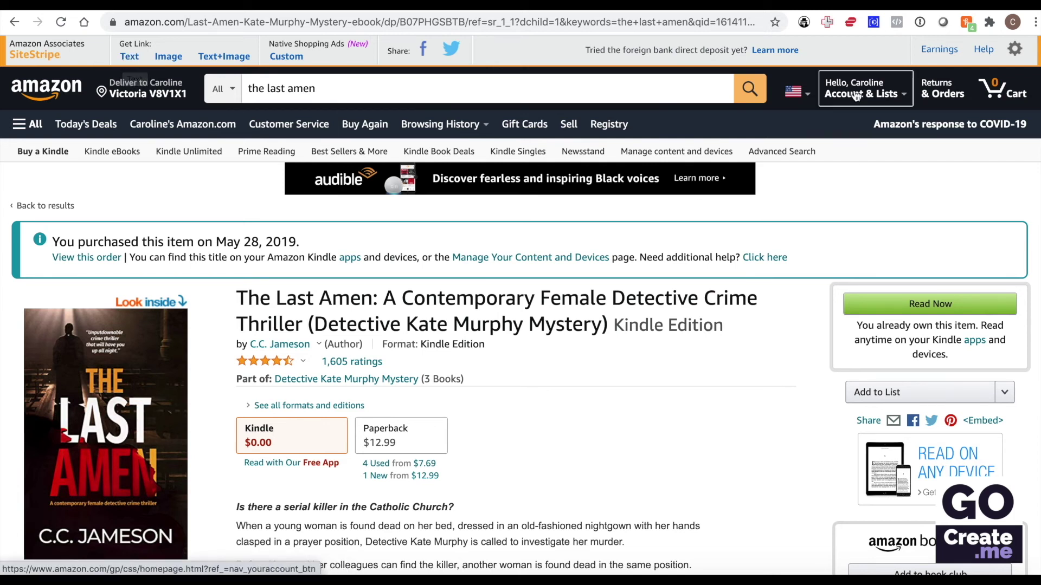
Step: Strip the ref and tracking query tail from the product address and reload it
{"action": "mouse_move", "coordinate": [856, 96]}
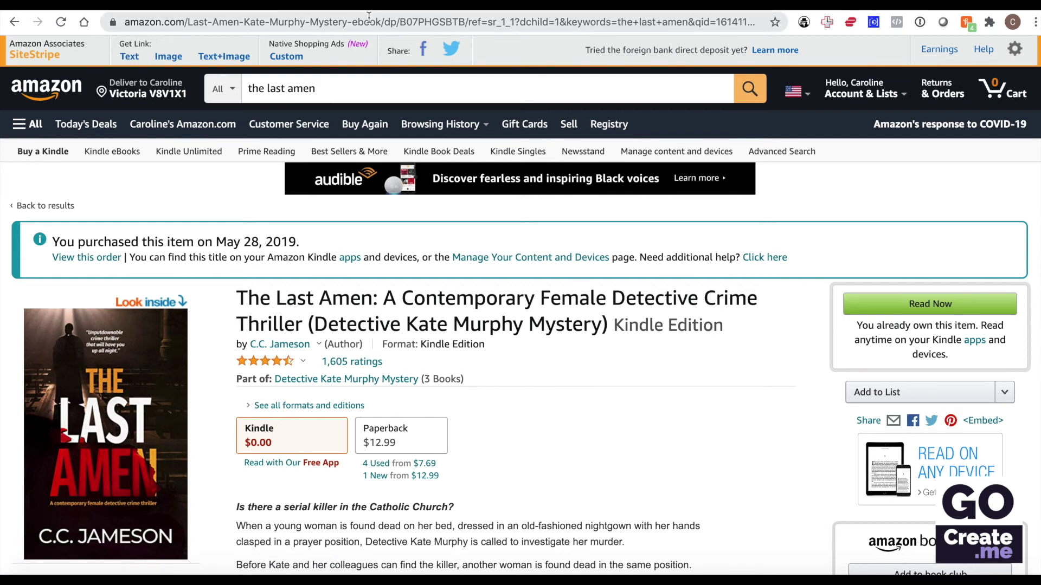
{"action": "left_click", "coordinate": [465, 17]}
{"action": "left_click", "coordinate": [520, 23]}
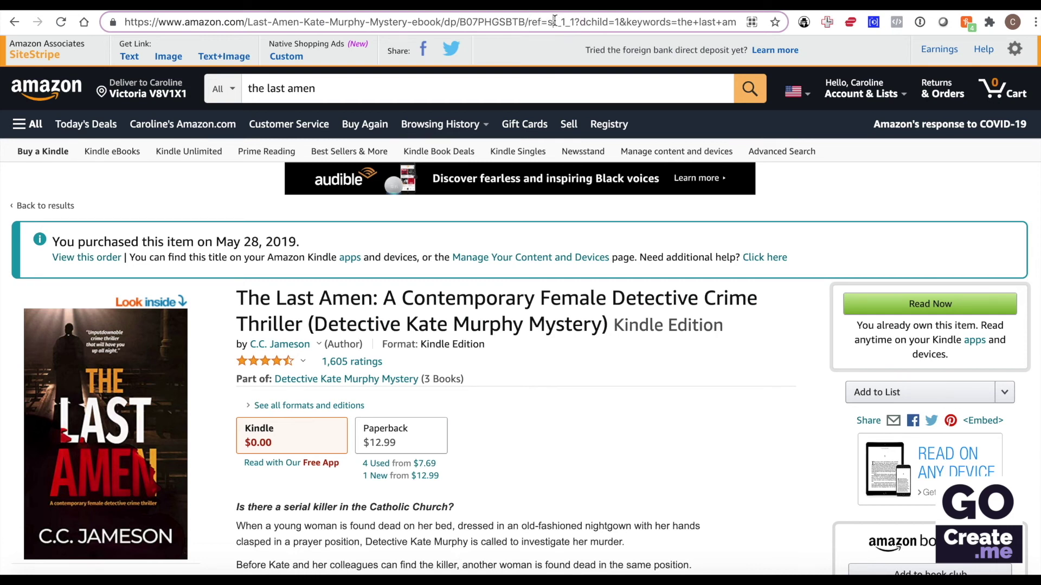
{"action": "key", "text": "End"}
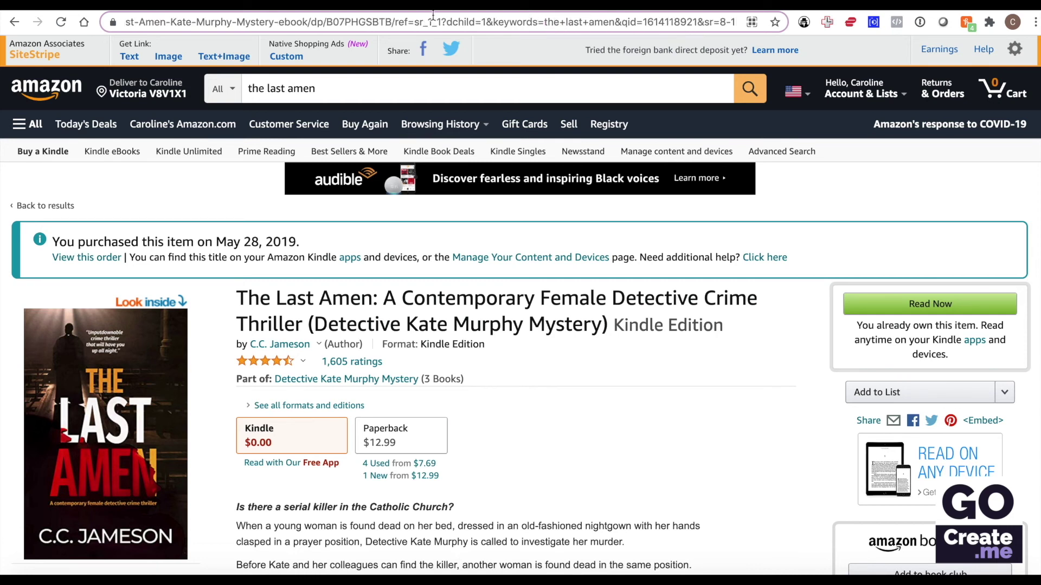
{"action": "left_click", "coordinate": [404, 22]}
{"action": "key", "text": "shift+End"}
{"action": "key", "text": "BackSpace"}
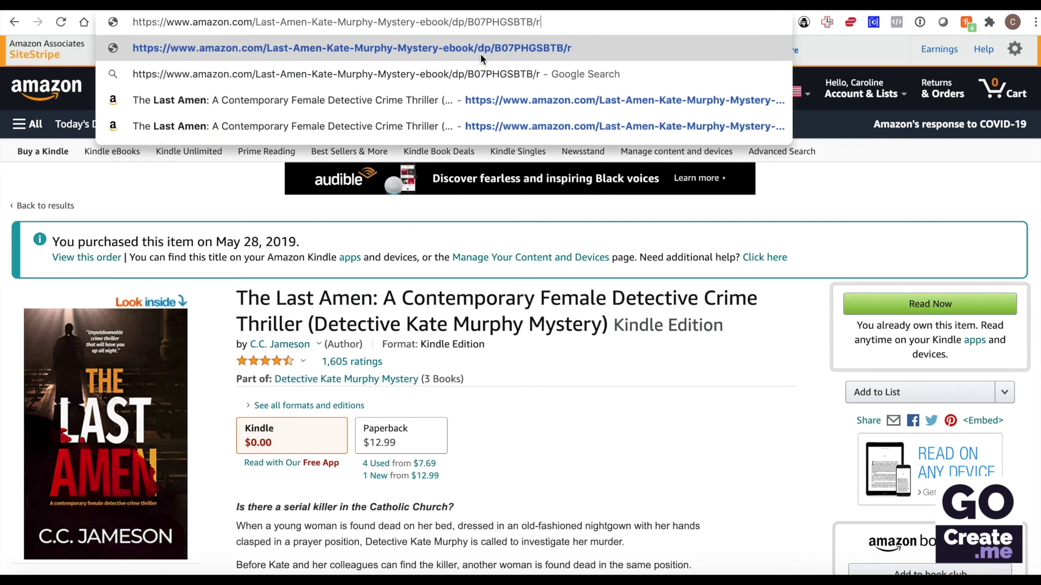
{"action": "key", "text": "BackSpace"}
{"action": "key", "text": "BackSpace"}
{"action": "key", "text": "Return"}
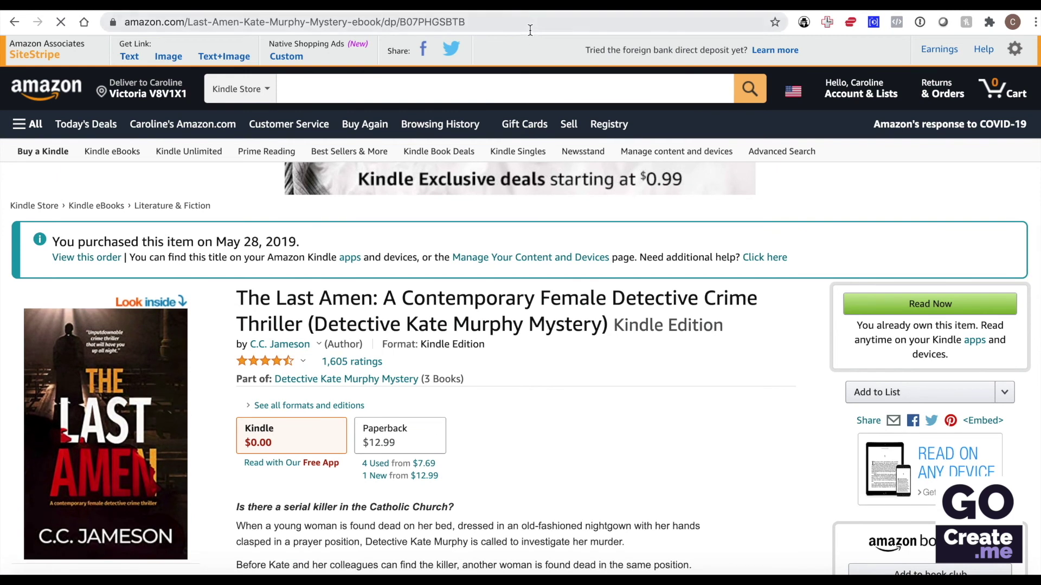
Step: Remove the Last-Amen-Kate-Murphy-Mystery-ebook slug and load amazon.com/dp/B07PHGSBTB
{"action": "left_click", "coordinate": [362, 16]}
{"action": "left_click", "coordinate": [381, 22]}
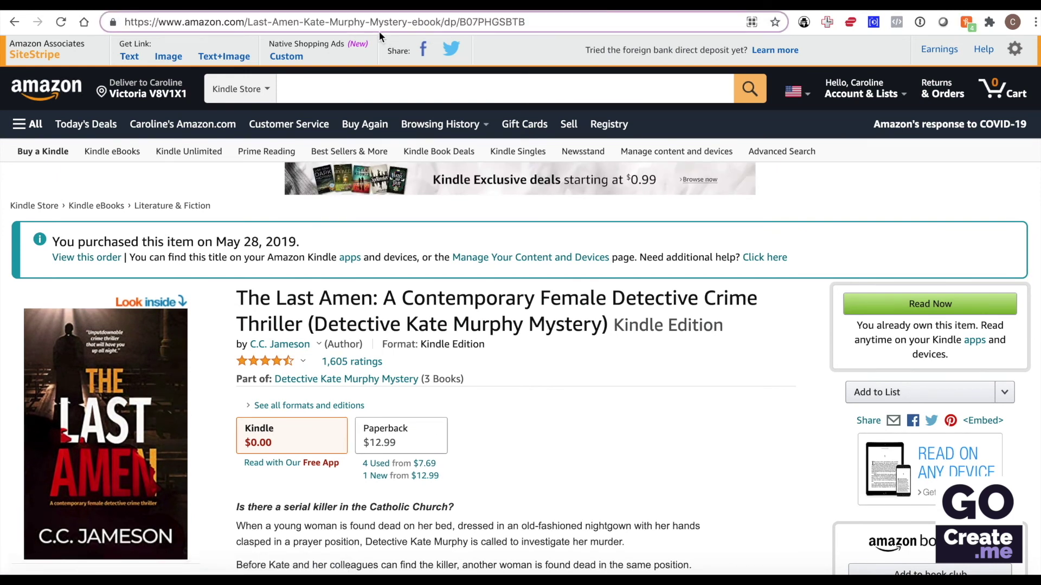
{"action": "left_click_drag", "start_coordinate": [248, 22], "coordinate": [442, 21]}
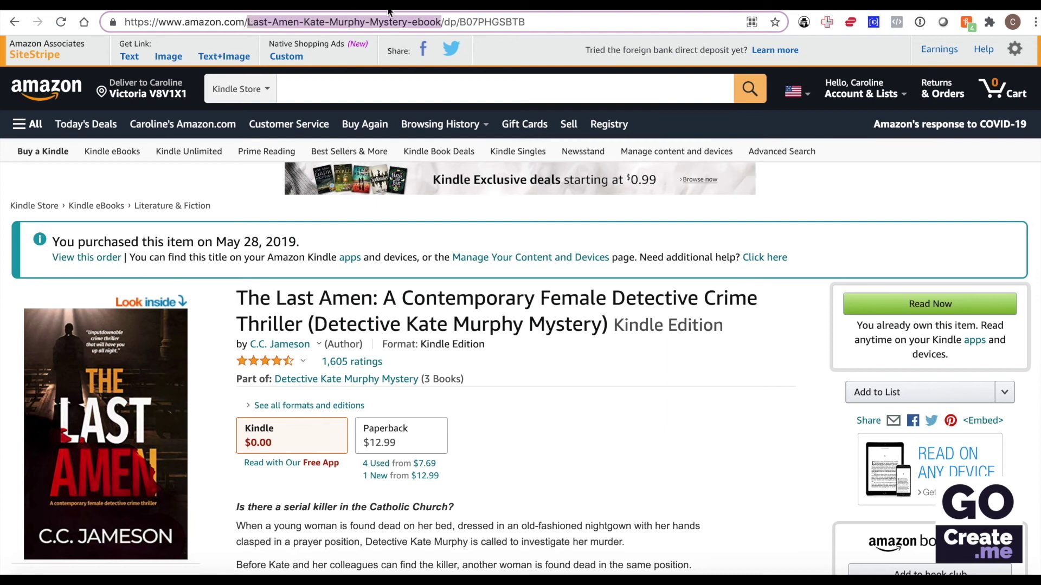
{"action": "key", "text": "BackSpace"}
{"action": "key", "text": "BackSpace"}
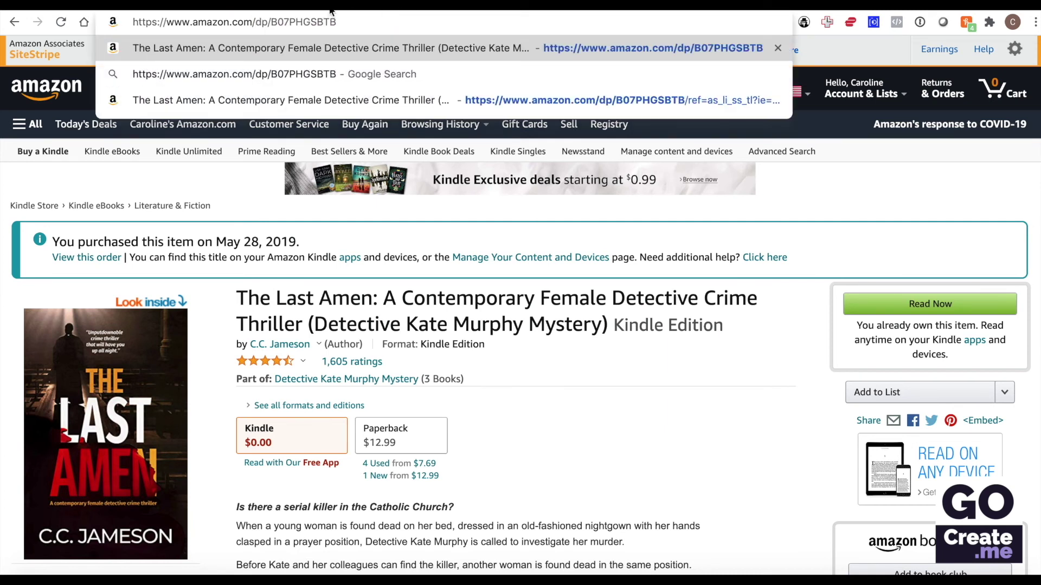
{"action": "left_click", "coordinate": [254, 23]}
{"action": "key", "text": "Return"}
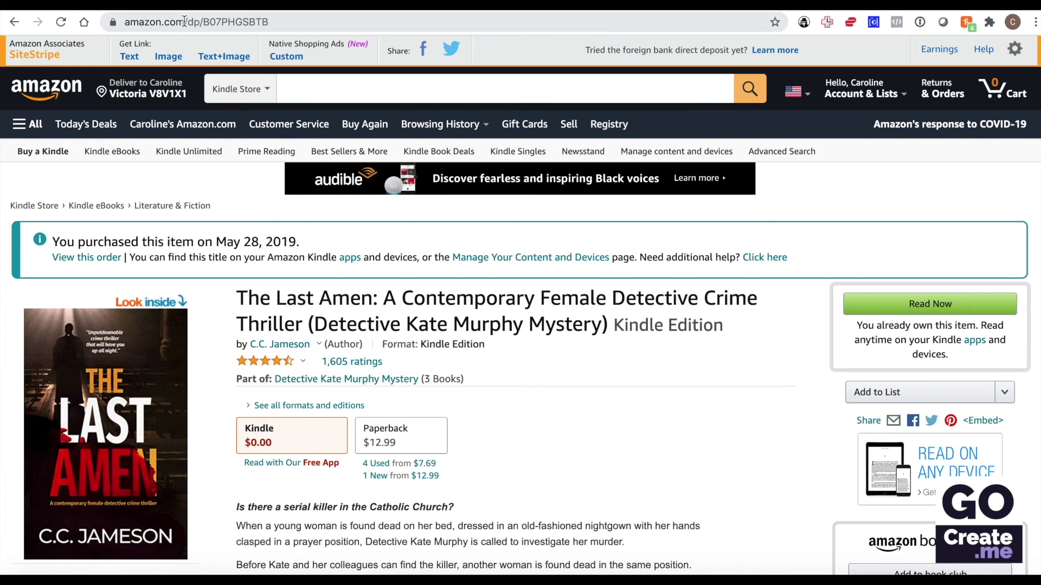
Step: Create a SiteStripe text link with the author's tracking ID, choosing Full Link over the short amzn.to link
{"action": "left_click", "coordinate": [135, 58]}
{"action": "left_click", "coordinate": [256, 118]}
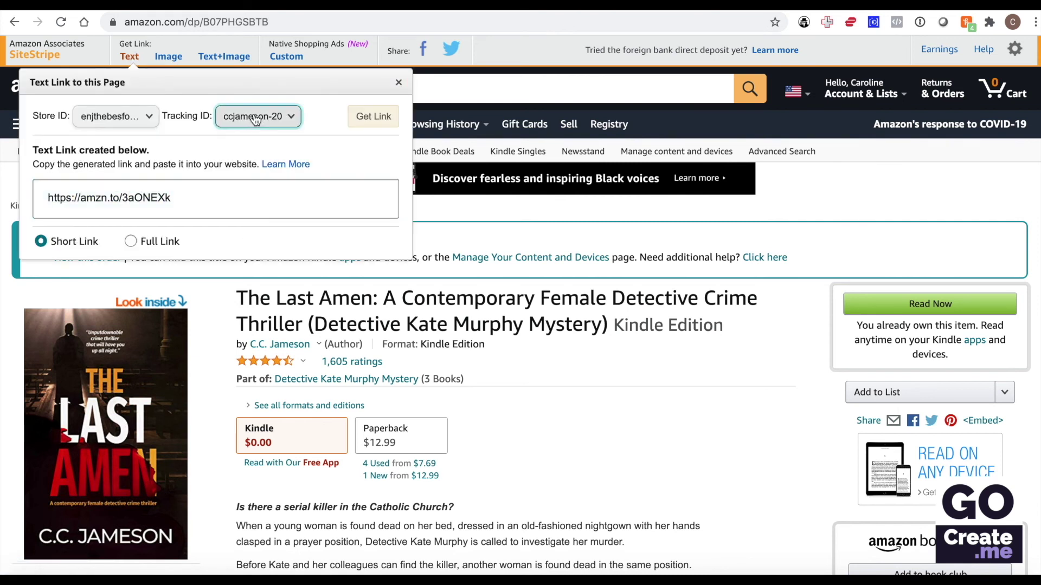
{"action": "left_click", "coordinate": [271, 444]}
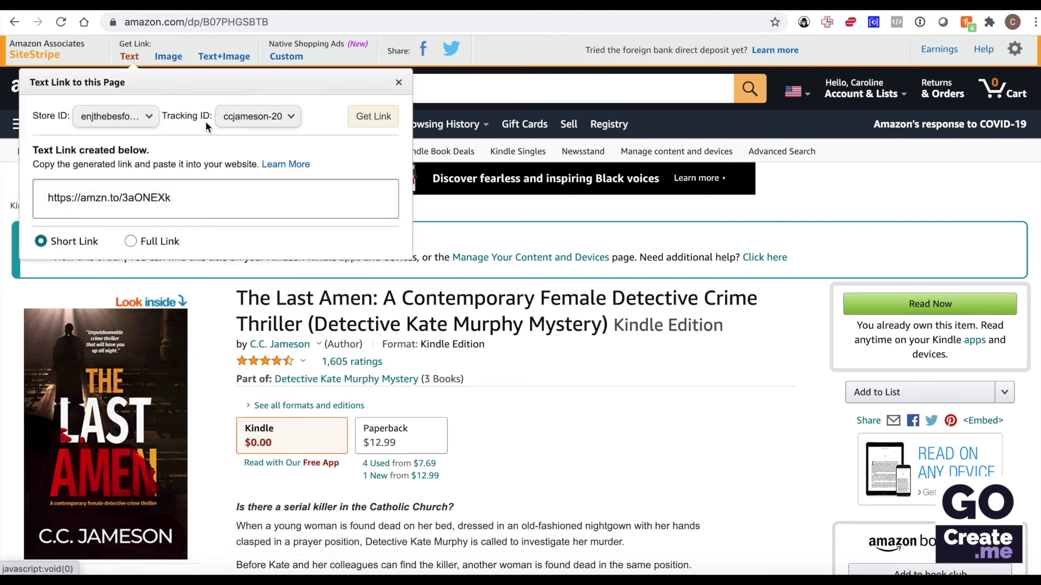
{"action": "left_click", "coordinate": [145, 240]}
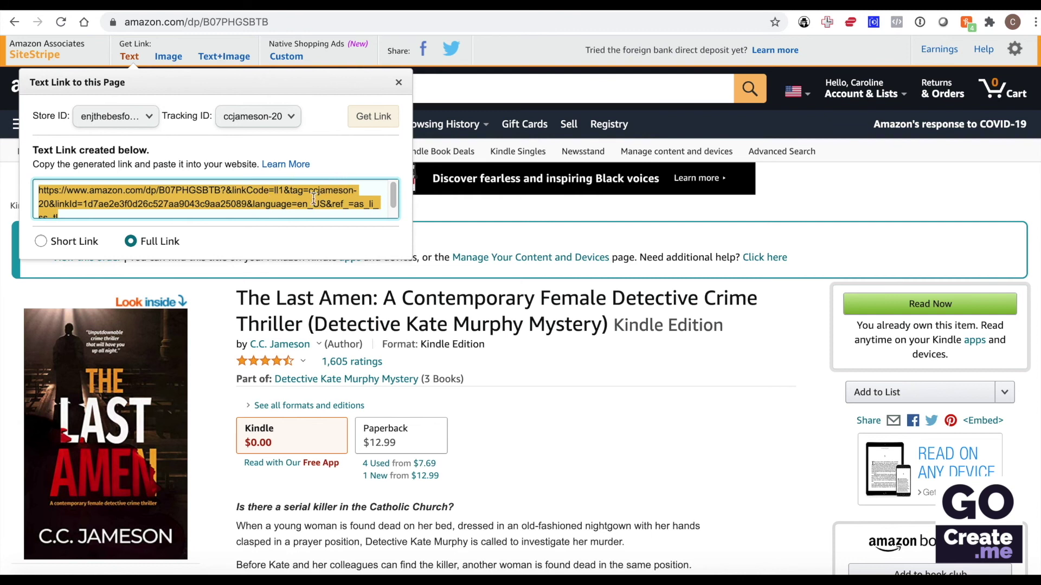
{"action": "scroll", "coordinate": [316, 201], "scroll_direction": "down", "scroll_amount": 1}
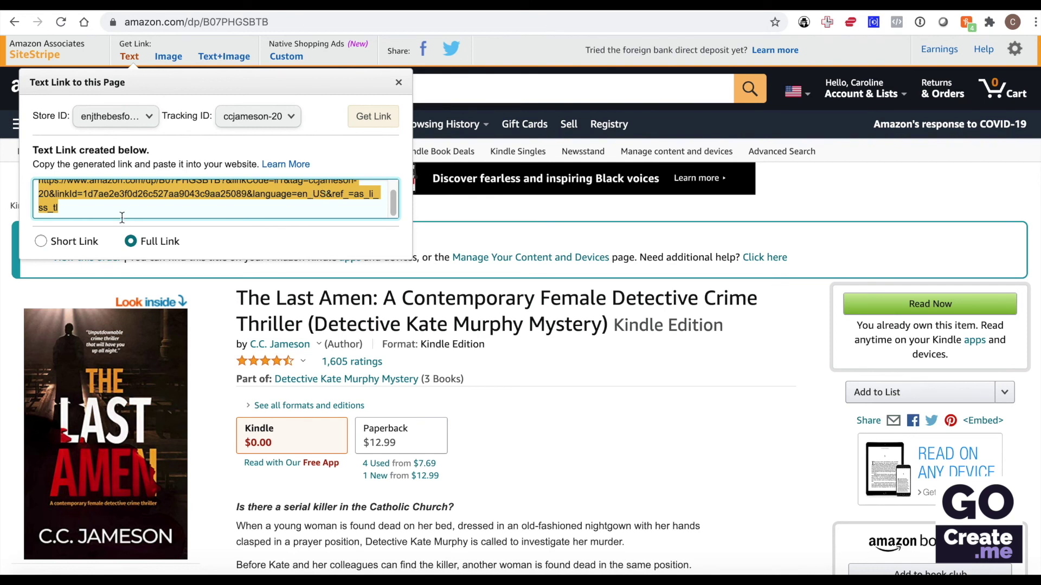
{"action": "left_click", "coordinate": [84, 241]}
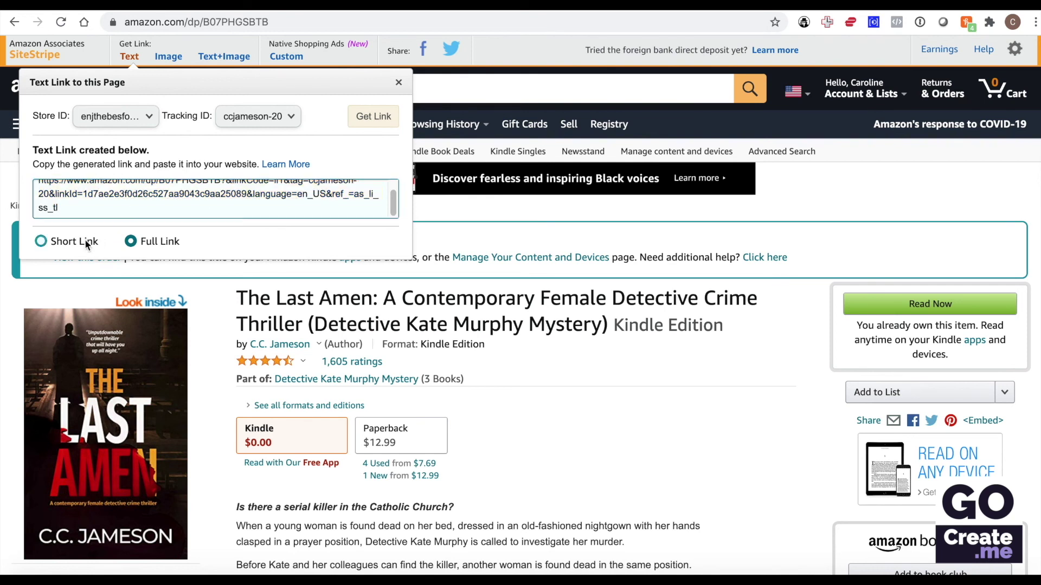
{"action": "left_click", "coordinate": [132, 241]}
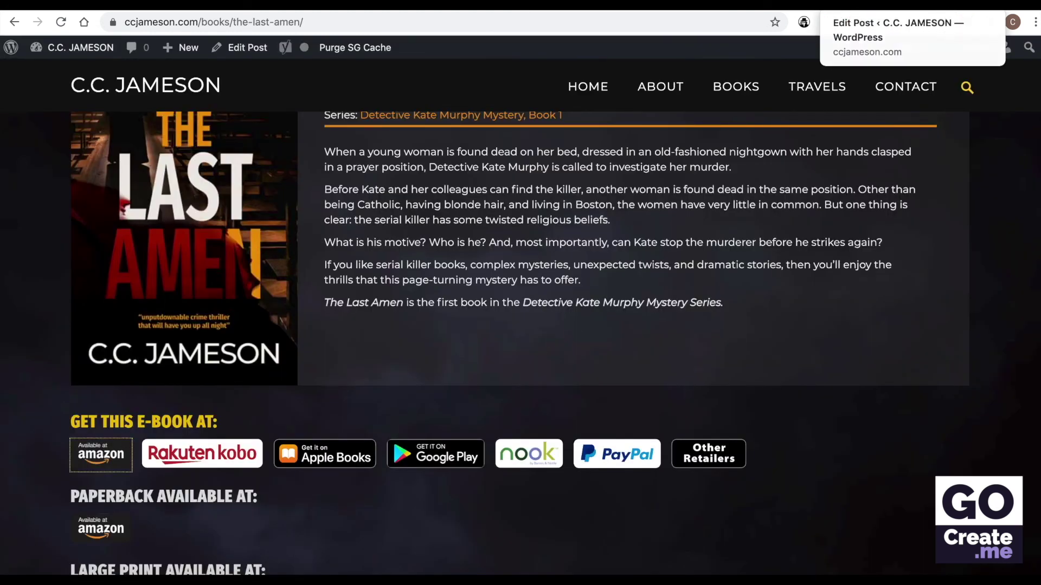
Step: Set the WordPress Amazon Book URL to the full SiteStripe link and view the live The Last Amen page
{"action": "left_click", "coordinate": [900, 6]}
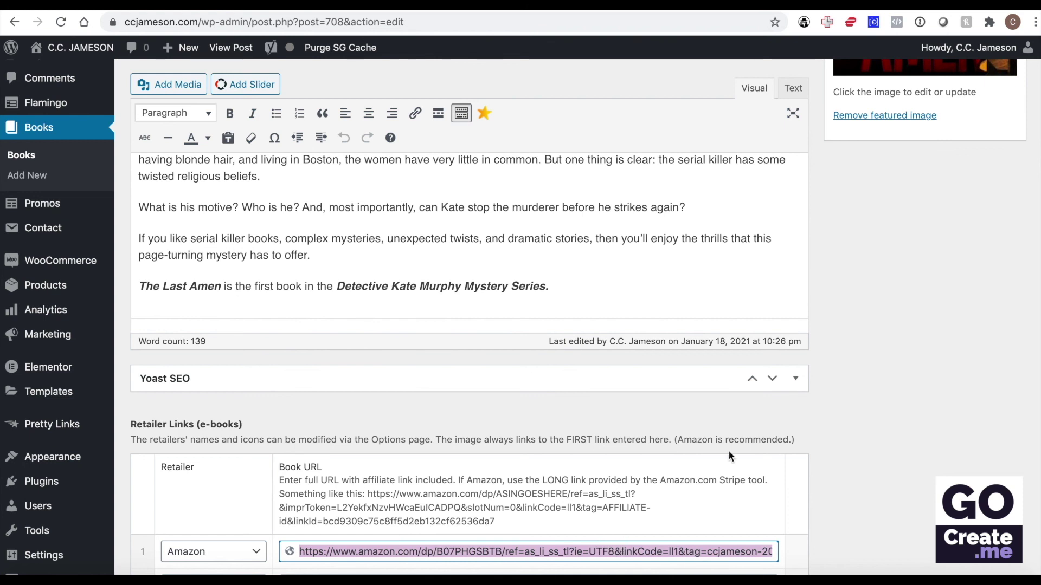
{"action": "scroll", "coordinate": [850, 307], "scroll_direction": "up", "scroll_amount": 10}
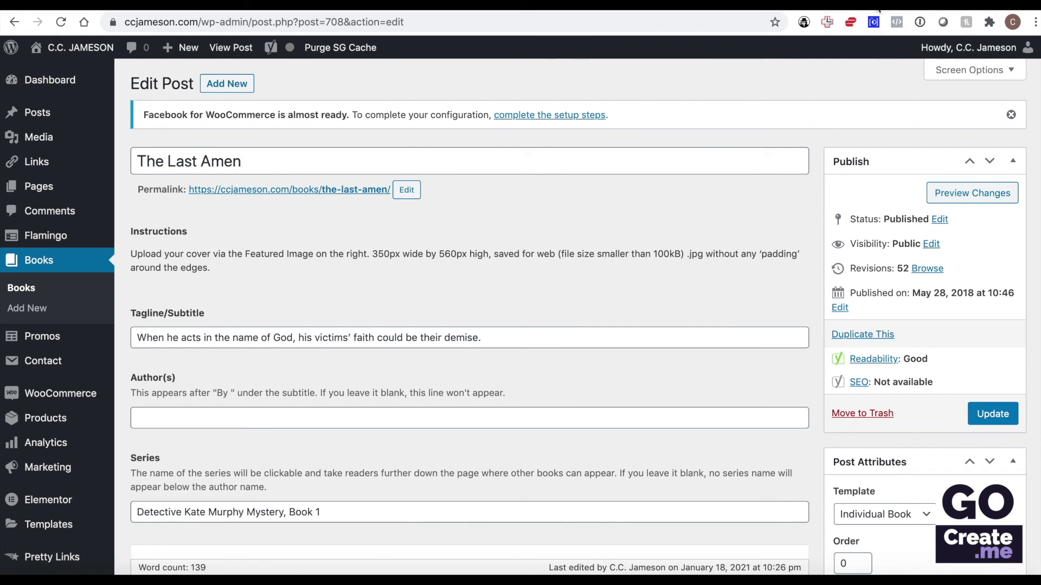
{"action": "left_click", "coordinate": [878, 6]}
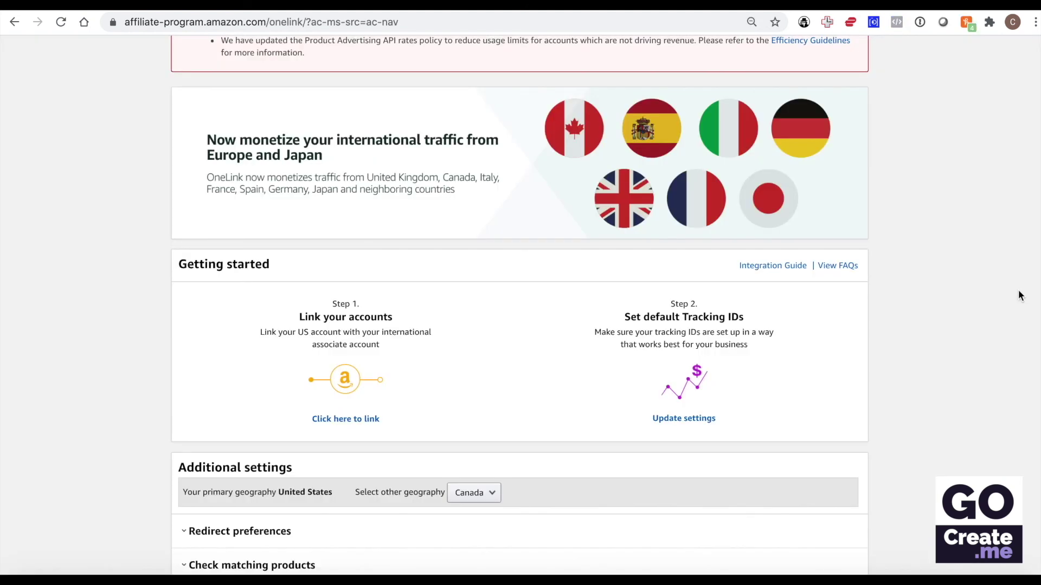
{"action": "scroll", "coordinate": [1021, 295], "scroll_direction": "up", "scroll_amount": 4}
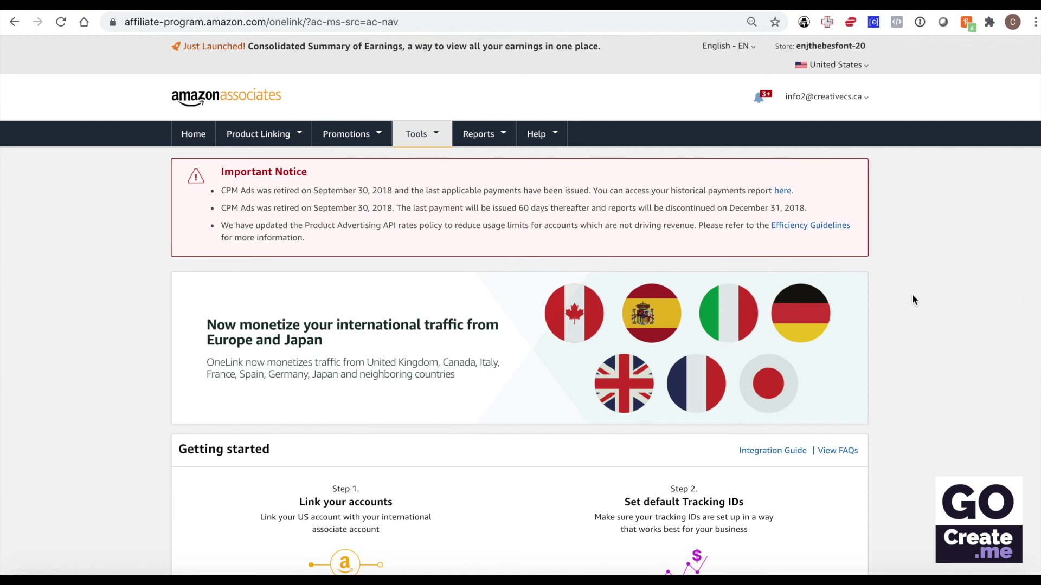
{"action": "mouse_move", "coordinate": [468, 135]}
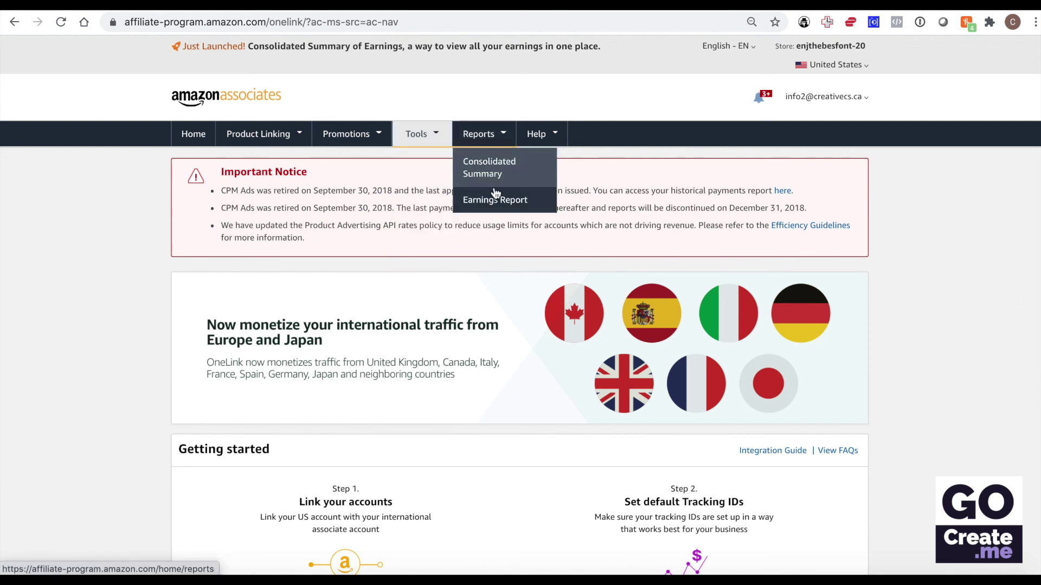